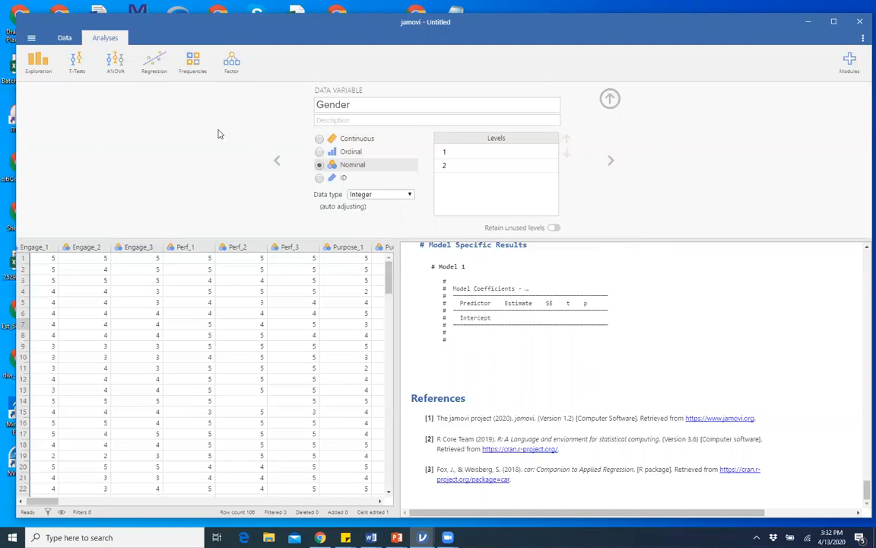
Step: Import the data file "instructor copy assignmnet 4 fall 2018.csv" from this PC
{"action": "left_click", "coordinate": [32, 39]}
{"action": "left_click", "coordinate": [44, 131]}
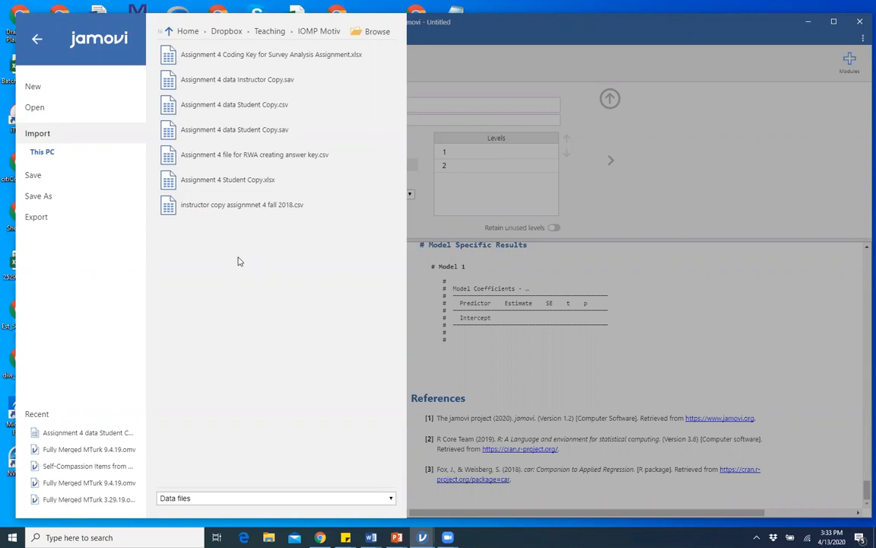
{"action": "left_click", "coordinate": [224, 205]}
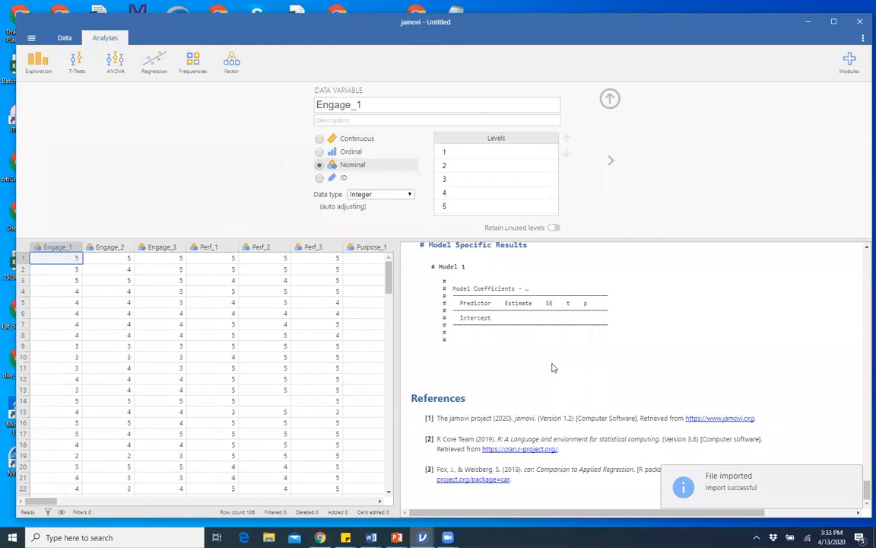
{"action": "scroll", "coordinate": [496, 356], "scroll_direction": "up", "scroll_amount": 1}
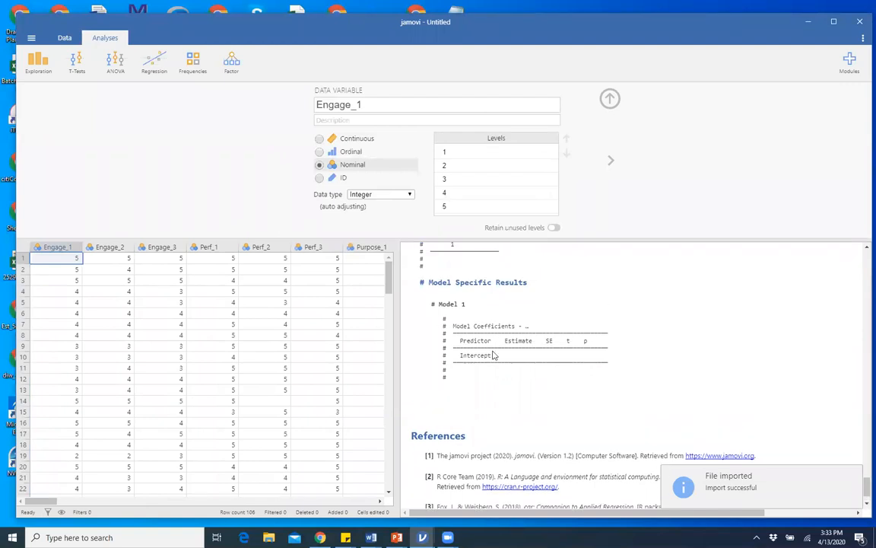
Step: Set the measure type of the variable Devopps_3 to Continuous
{"action": "left_click", "coordinate": [101, 248]}
{"action": "left_click", "coordinate": [170, 246]}
{"action": "left_click", "coordinate": [213, 246]}
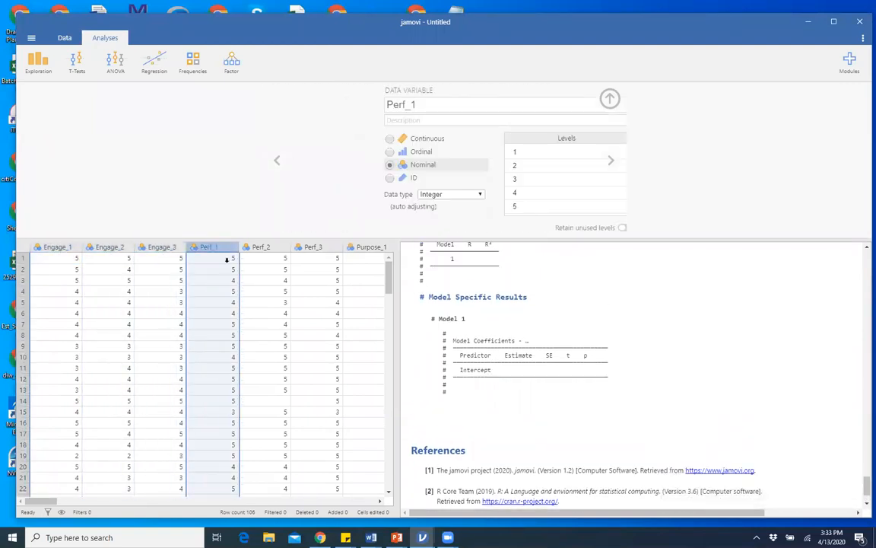
{"action": "left_click_drag", "start_coordinate": [47, 500], "coordinate": [172, 513]}
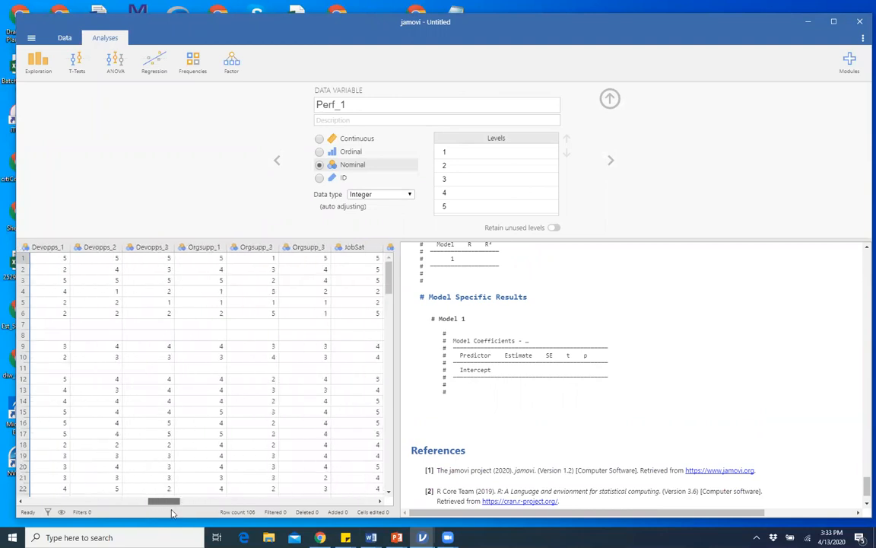
{"action": "left_click", "coordinate": [159, 247]}
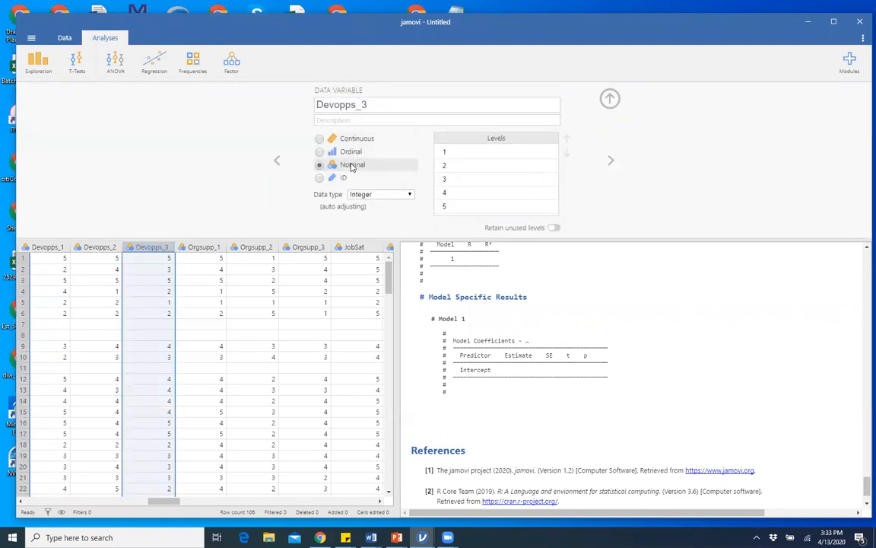
{"action": "left_click", "coordinate": [320, 140]}
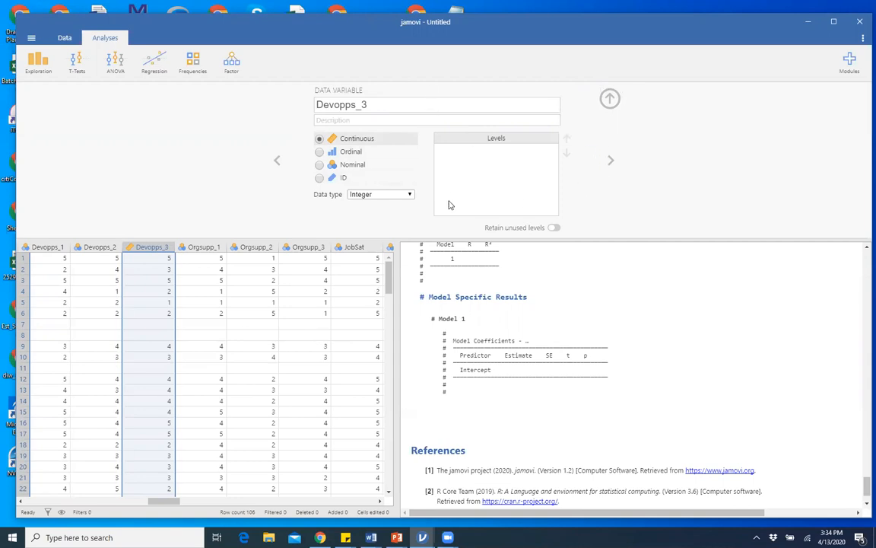
{"action": "left_click", "coordinate": [364, 196]}
{"action": "left_click", "coordinate": [318, 218]}
Step: Insert a new empty data variable directly before Orgsupp_1
{"action": "left_click", "coordinate": [194, 247]}
{"action": "right_click", "coordinate": [194, 247]}
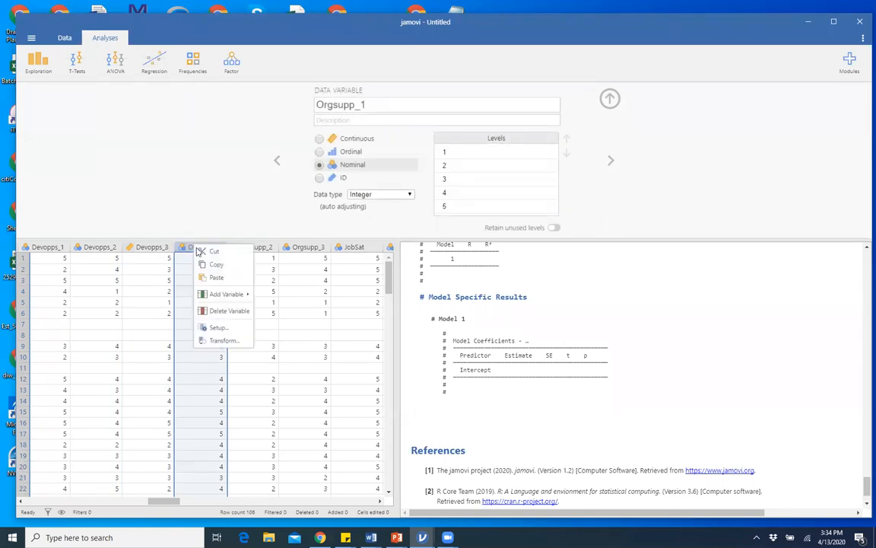
{"action": "mouse_move", "coordinate": [232, 294]}
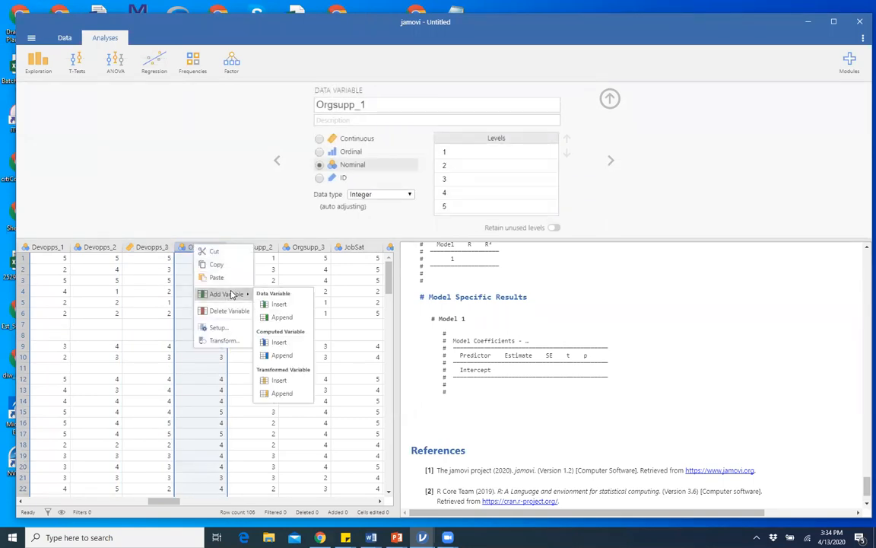
{"action": "left_click", "coordinate": [293, 303]}
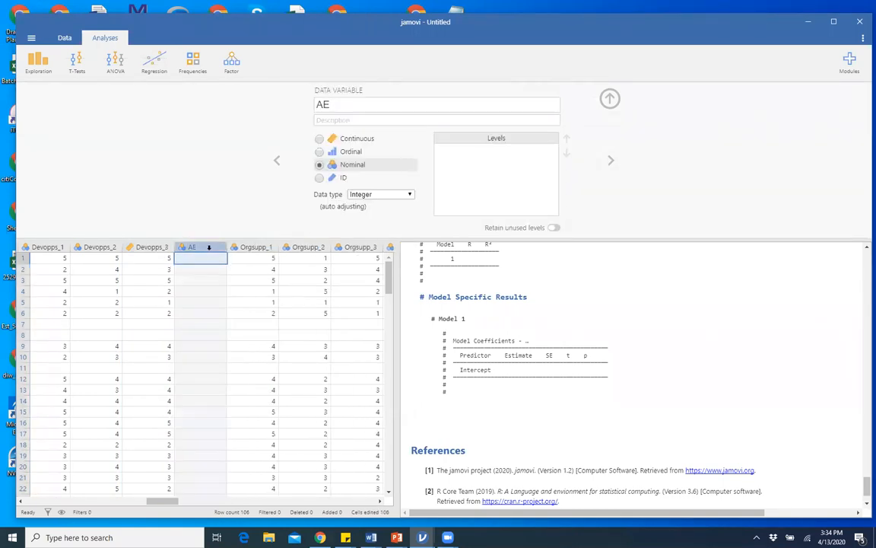
{"action": "left_click", "coordinate": [153, 248]}
{"action": "right_click", "coordinate": [154, 248]}
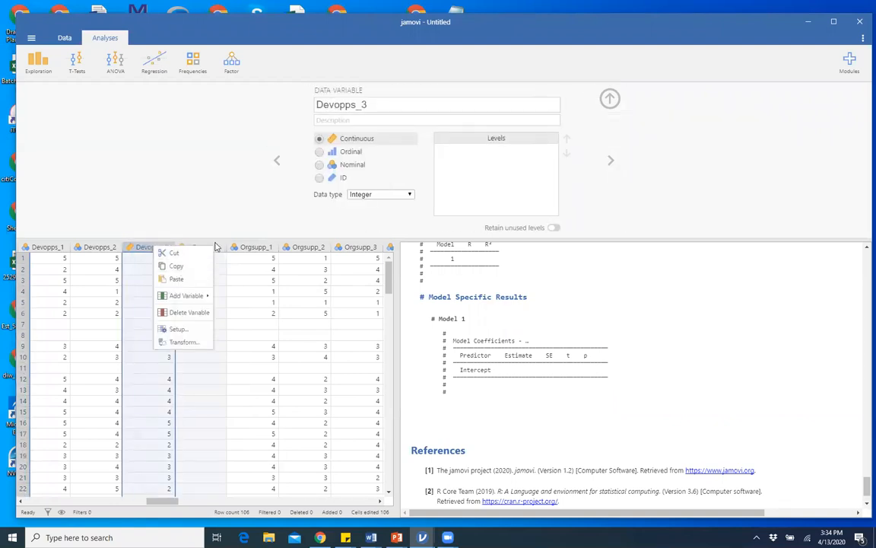
{"action": "left_click", "coordinate": [178, 268]}
{"action": "left_click", "coordinate": [214, 247]}
{"action": "right_click", "coordinate": [214, 247]}
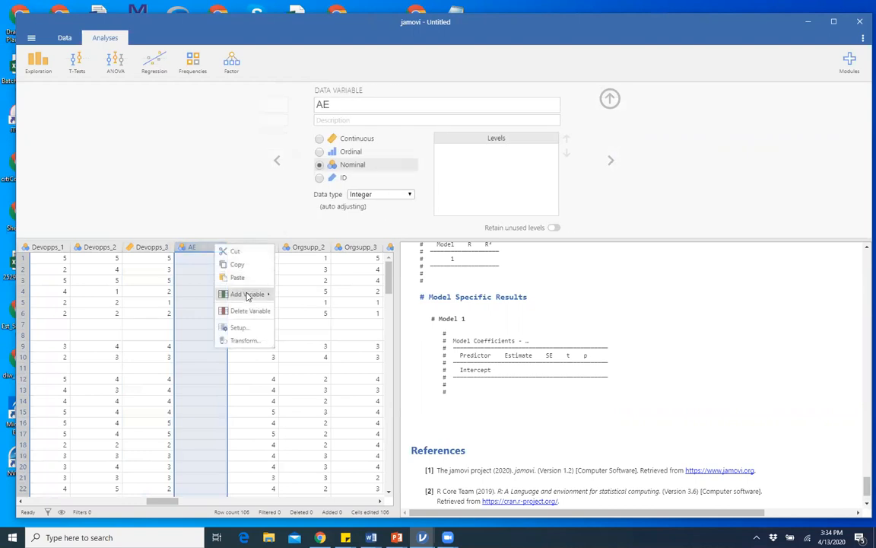
{"action": "left_click", "coordinate": [232, 226]}
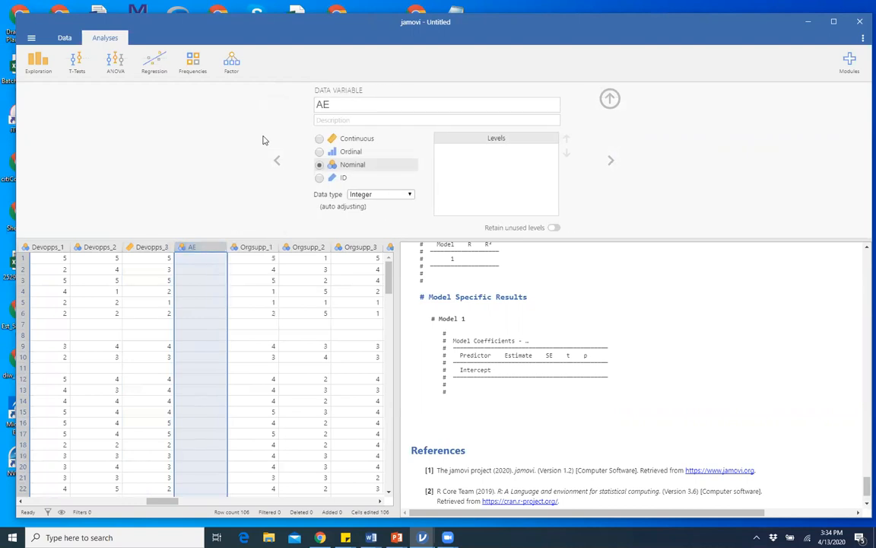
Step: Add a computed variable next to the empty column and name it engagementscale
{"action": "left_click", "coordinate": [64, 38]}
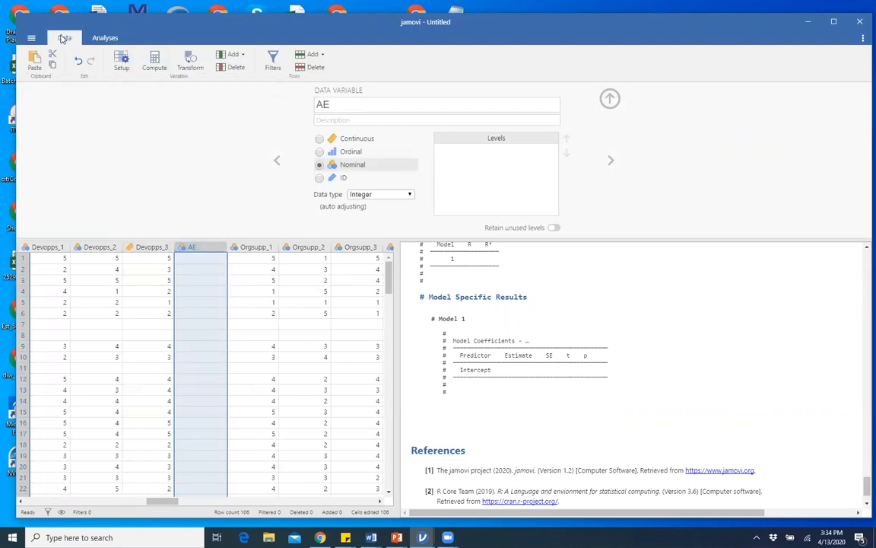
{"action": "left_click", "coordinate": [154, 61]}
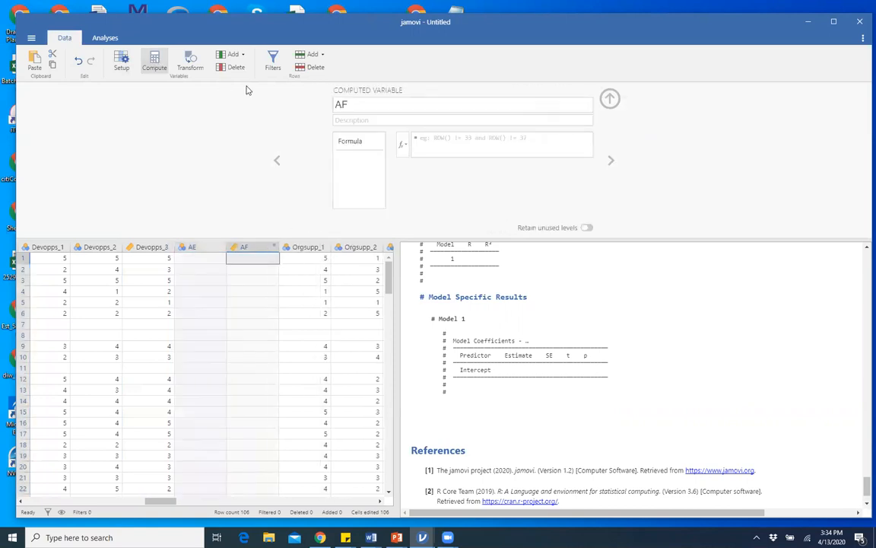
{"action": "left_click", "coordinate": [338, 105]}
{"action": "type", "text": "rn"}
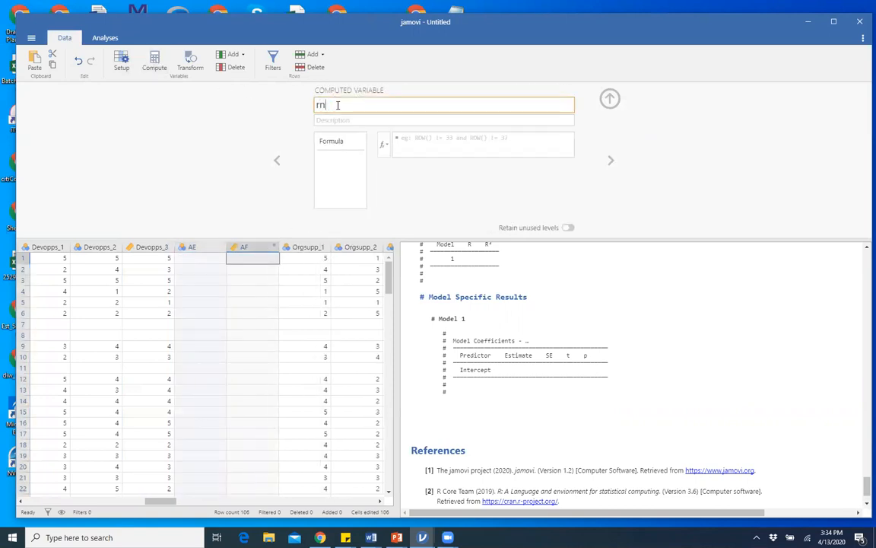
{"action": "key", "text": "BackSpace"}
{"action": "type", "text": "engagementscale"}
Step: Enter the formula mean(engage1, engage2) for the engagementscale variable
{"action": "left_click", "coordinate": [428, 143]}
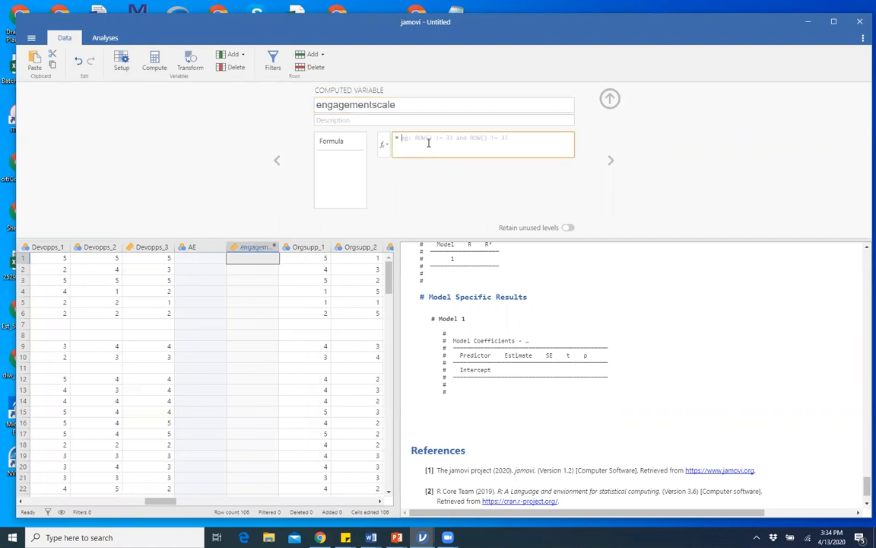
{"action": "type", "text": "mean (engage1, engaeme"}
{"action": "key", "text": "BackSpace"}
{"action": "key", "text": "BackSpace"}
{"action": "key", "text": "BackSpace"}
{"action": "key", "text": "BackSpace"}
{"action": "key", "text": "BackSpace"}
{"action": "key", "text": "BackSpace"}
{"action": "key", "text": "BackSpace"}
{"action": "key", "text": "BackSpace"}
{"action": "key", "text": "BackSpace"}
{"action": "key", "text": "BackSpace"}
{"action": "key", "text": "BackSpace"}
{"action": "key", "text": "BackSpace"}
{"action": "key", "text": "BackSpace"}
{"action": "key", "text": "BackSpace"}
{"action": "key", "text": "BackSpace"}
{"action": "type", "text": "age1, engage2"}
Step: Browse the functions and variables available for the engagementscale formula
{"action": "left_click", "coordinate": [384, 146]}
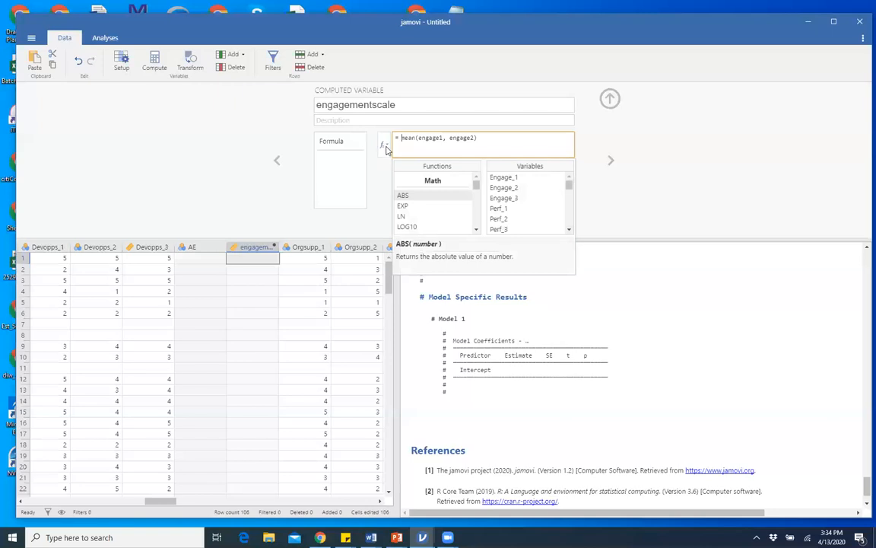
{"action": "scroll", "coordinate": [449, 213], "scroll_direction": "down", "scroll_amount": 3}
{"action": "scroll", "coordinate": [452, 211], "scroll_direction": "down", "scroll_amount": 3}
{"action": "left_click", "coordinate": [543, 176]}
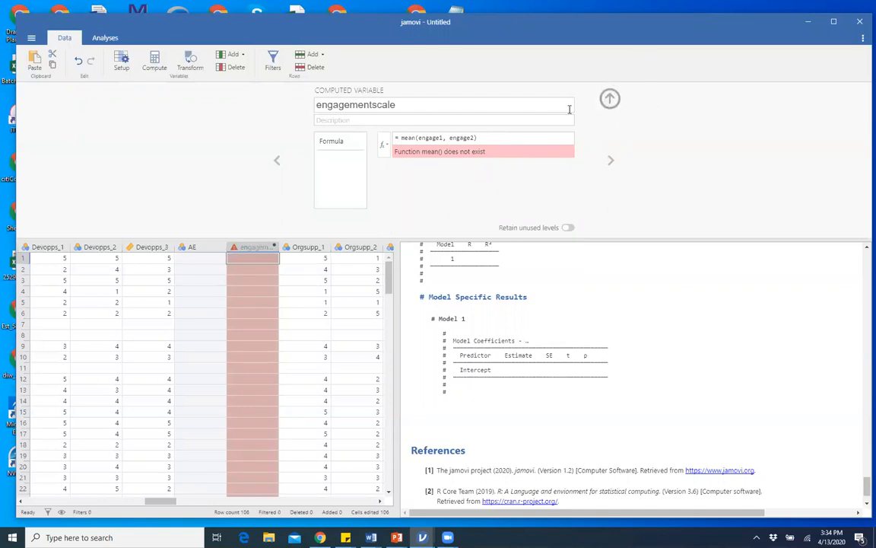
Step: Close the variable editor and delete the computed variable engagementscale
{"action": "left_click", "coordinate": [611, 99]}
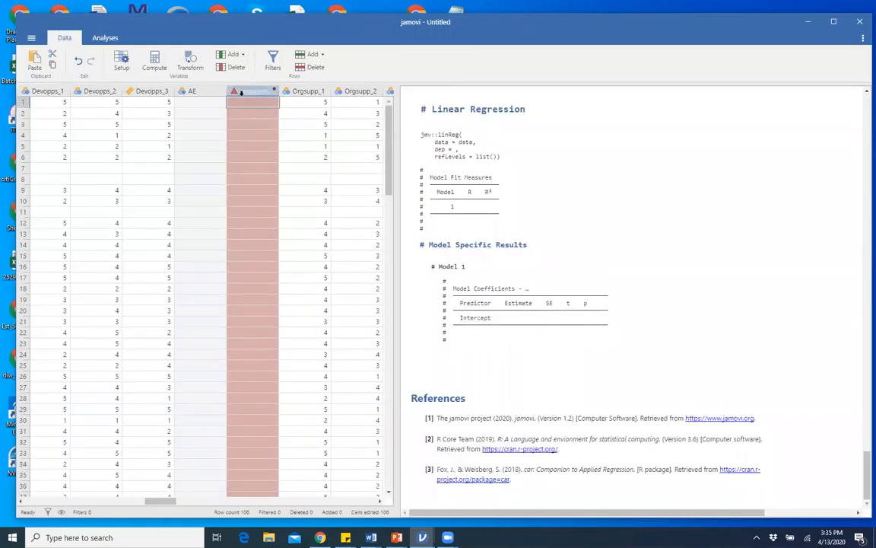
{"action": "right_click", "coordinate": [240, 92]}
{"action": "left_click", "coordinate": [288, 158]}
{"action": "left_click", "coordinate": [473, 154]}
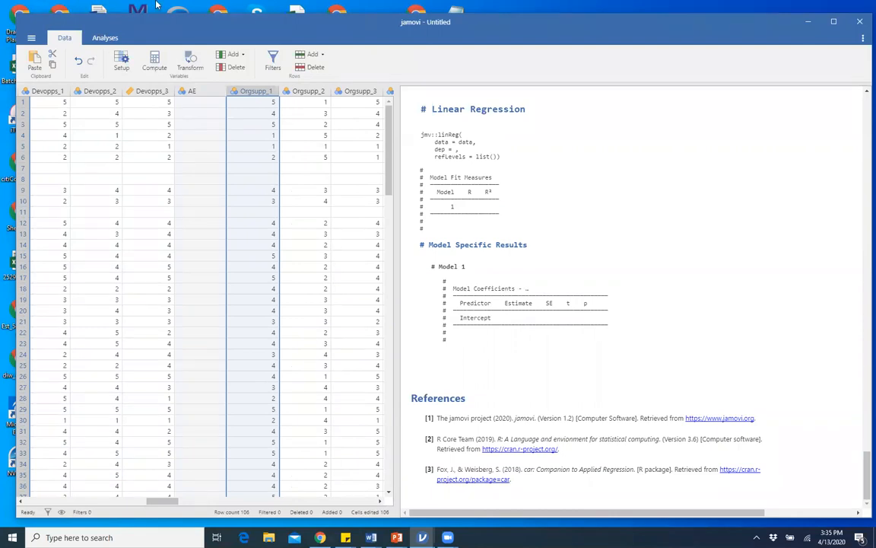
Step: Set the references in the results output to Hidden
{"action": "left_click", "coordinate": [99, 38]}
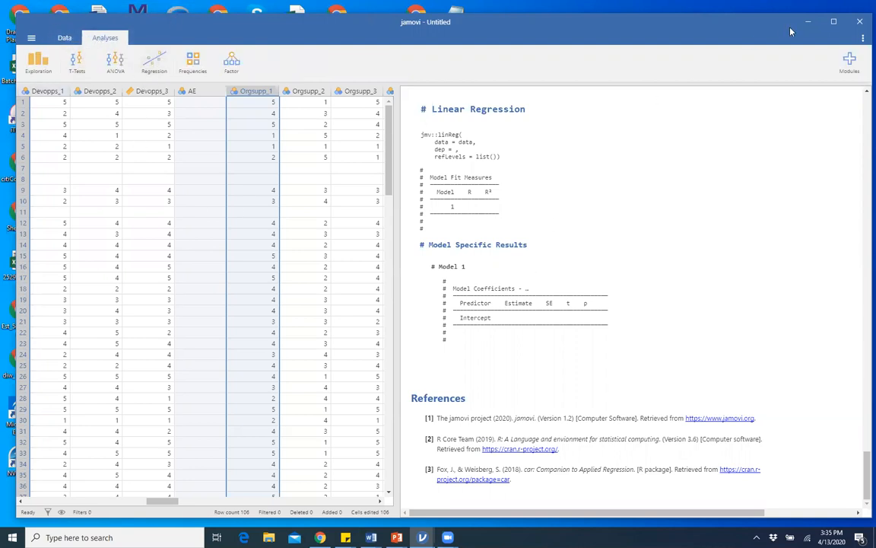
{"action": "left_click", "coordinate": [863, 37]}
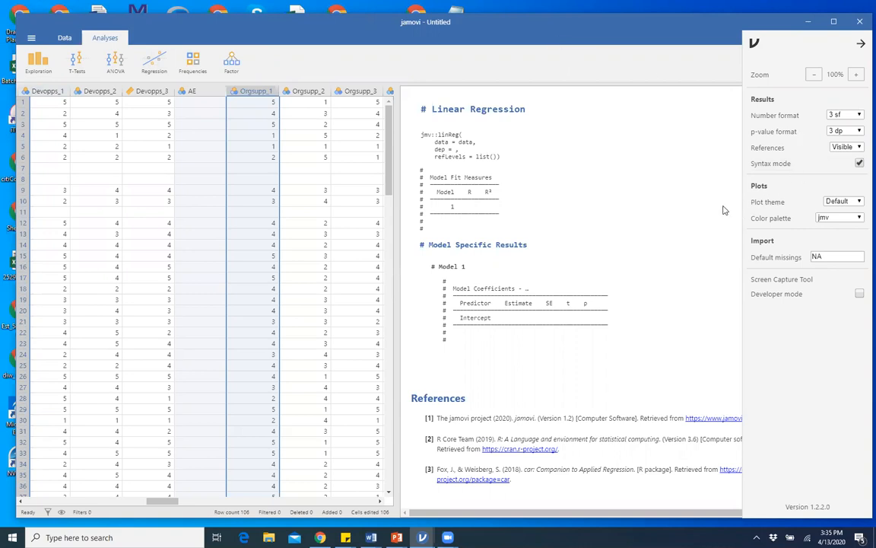
{"action": "left_click", "coordinate": [846, 147]}
{"action": "left_click", "coordinate": [843, 177]}
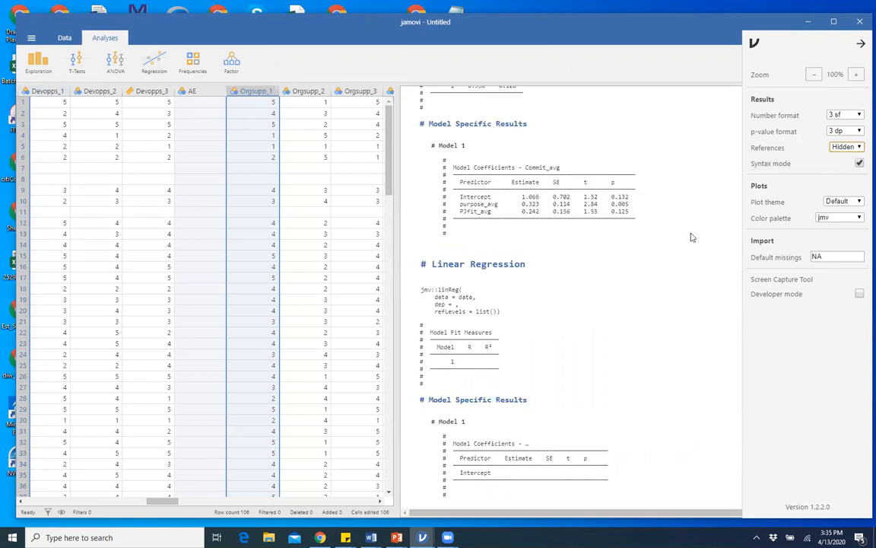
{"action": "left_click", "coordinate": [705, 259]}
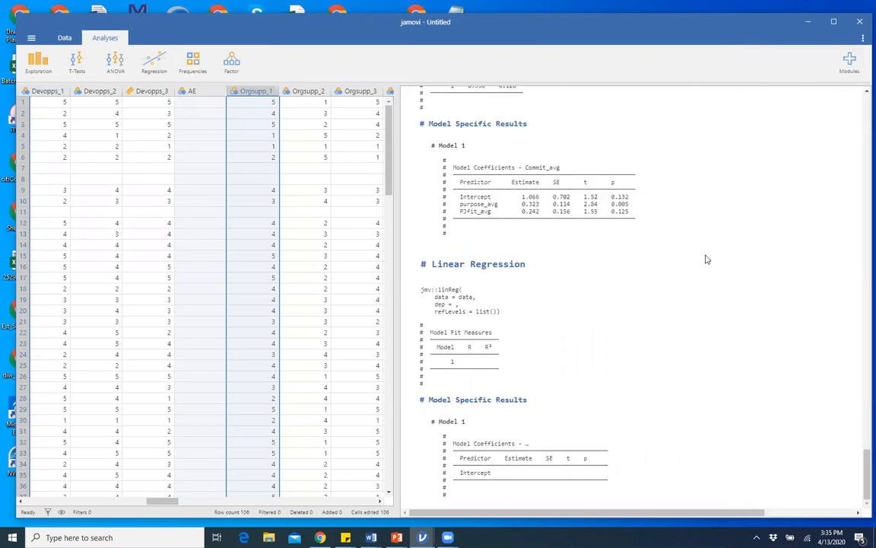
Step: Open the settings of the empty Linear Regression analysis from its results
{"action": "left_click", "coordinate": [458, 310]}
{"action": "left_click", "coordinate": [456, 311]}
{"action": "left_click", "coordinate": [456, 310]}
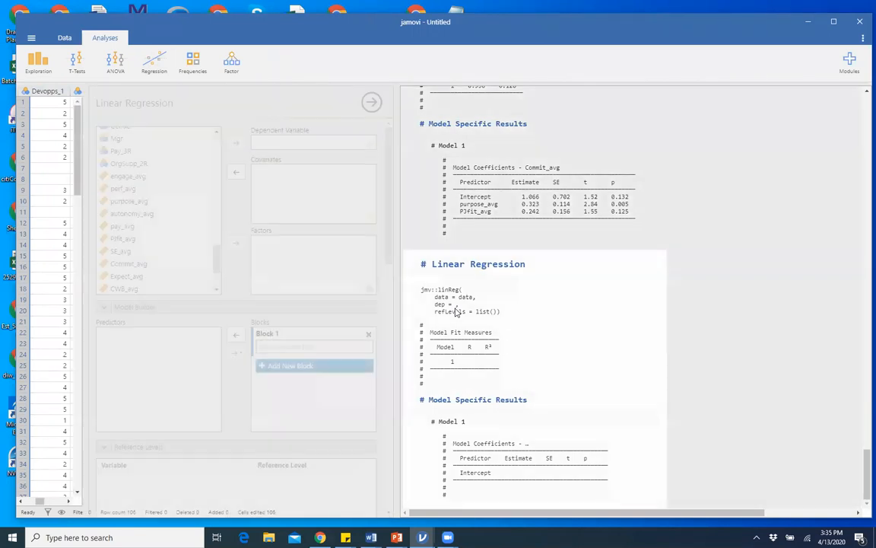
{"action": "left_click", "coordinate": [460, 231]}
{"action": "left_click", "coordinate": [456, 302]}
{"action": "left_click", "coordinate": [456, 303]}
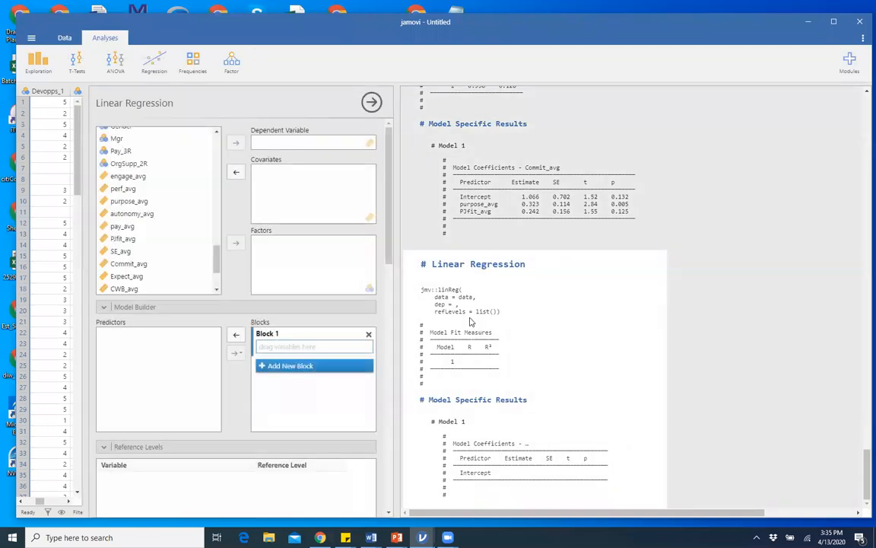
Step: Examine the copy, duplicate, export and remove options offered for the empty Linear Regression results
{"action": "right_click", "coordinate": [556, 433]}
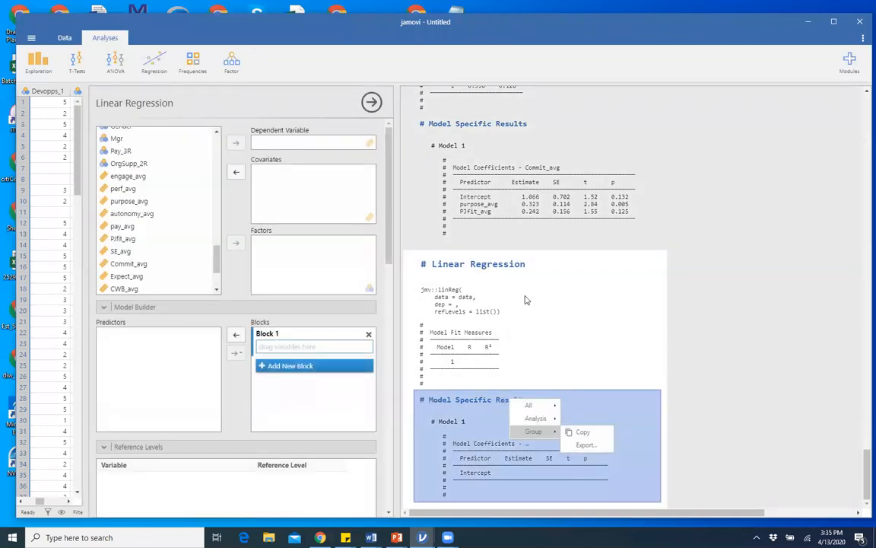
{"action": "right_click", "coordinate": [484, 282]}
{"action": "mouse_move", "coordinate": [508, 300]}
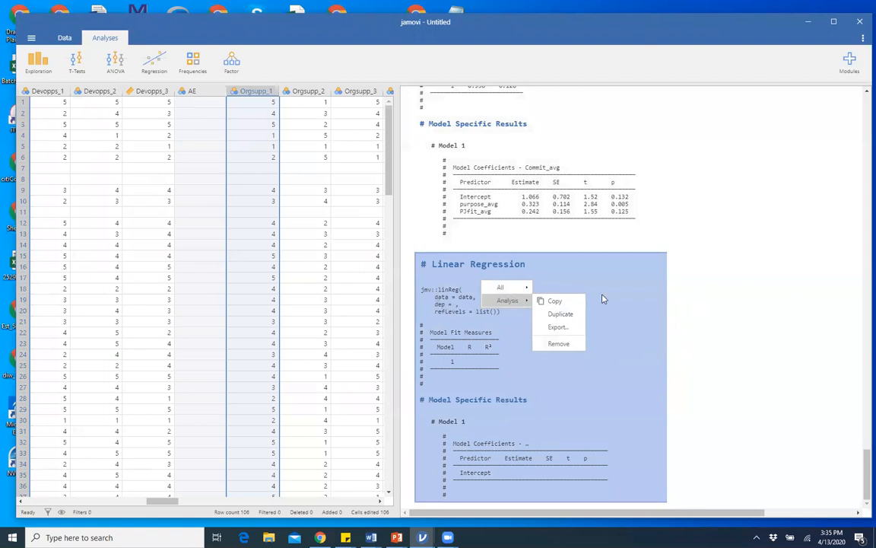
{"action": "left_click", "coordinate": [749, 285]}
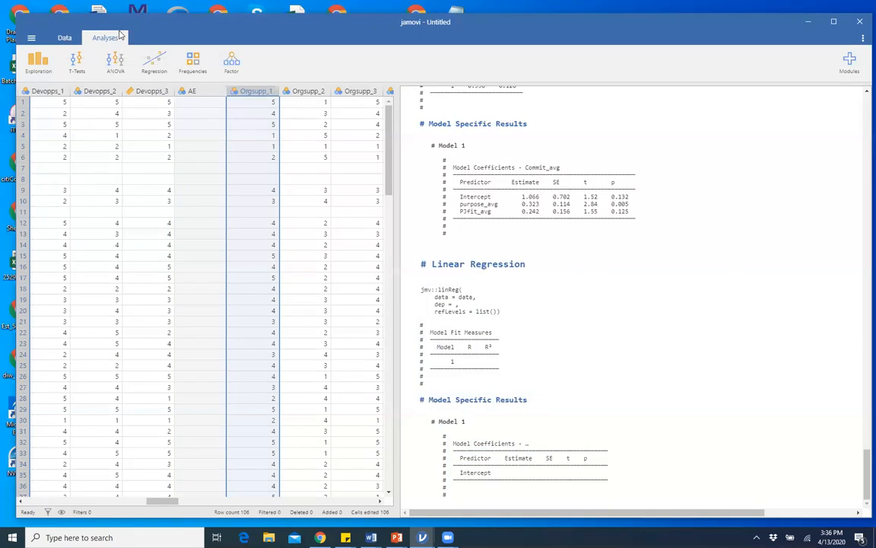
Step: Create a Descriptives analysis with engage_avg and perf_avg as its variables
{"action": "left_click", "coordinate": [37, 61]}
{"action": "left_click", "coordinate": [39, 87]}
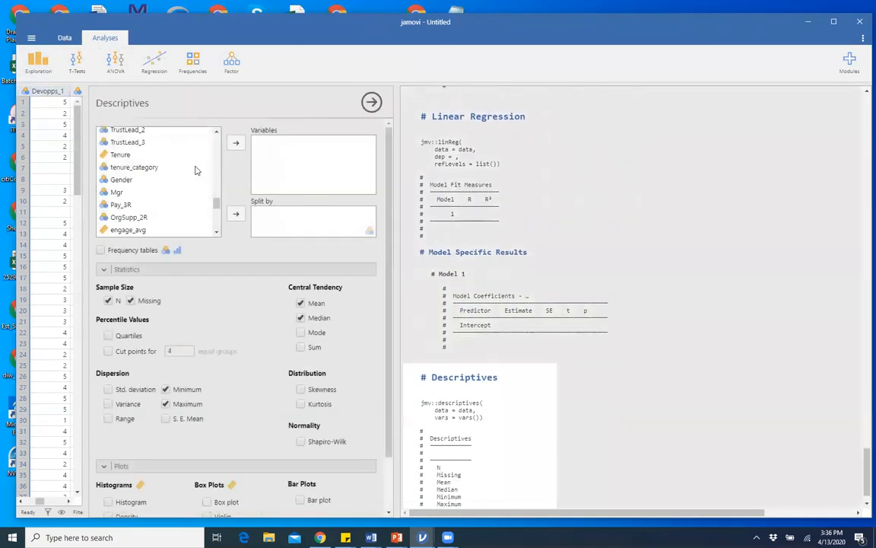
{"action": "scroll", "coordinate": [191, 199], "scroll_direction": "down", "scroll_amount": 6}
{"action": "scroll", "coordinate": [192, 200], "scroll_direction": "up", "scroll_amount": 3}
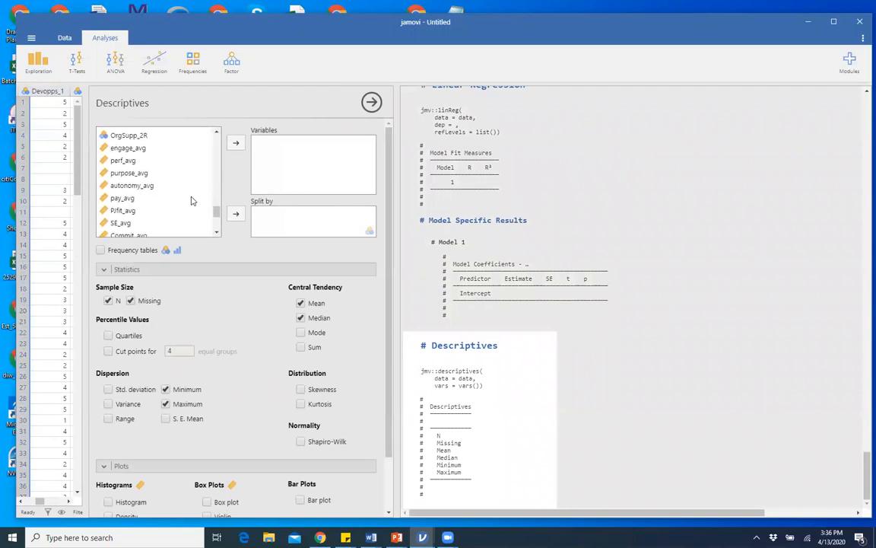
{"action": "left_click", "coordinate": [127, 149]}
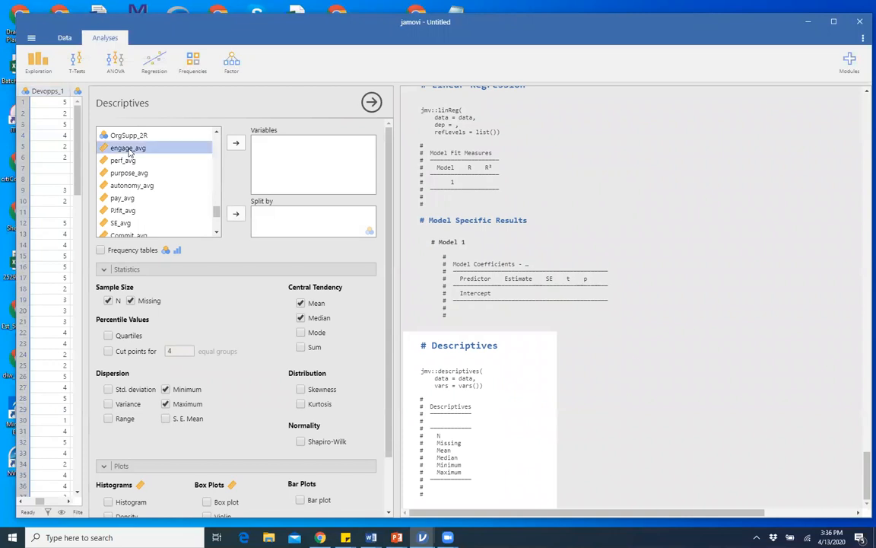
{"action": "left_click", "coordinate": [235, 142]}
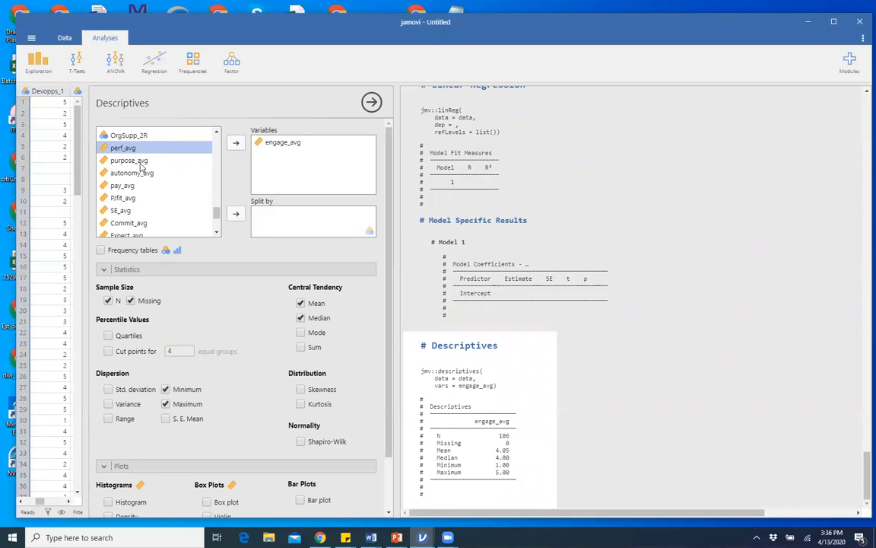
{"action": "left_click", "coordinate": [225, 144]}
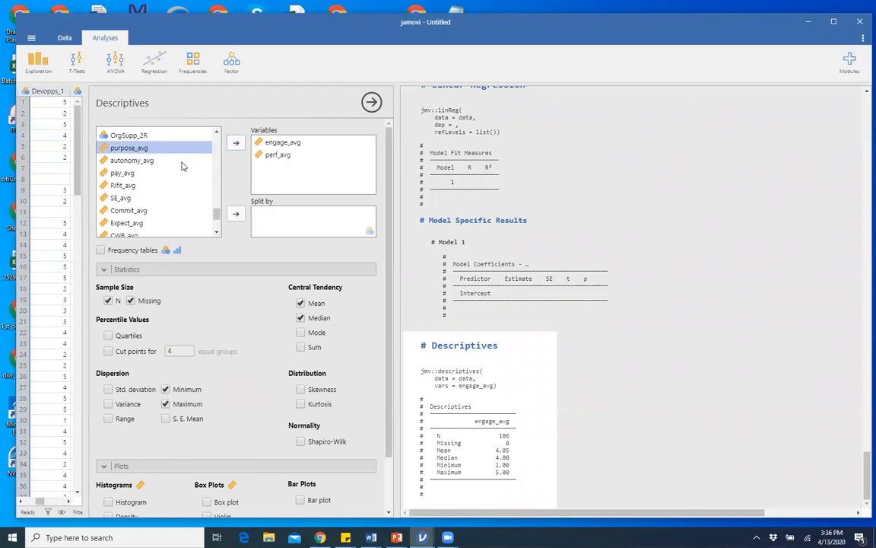
Step: Add Commit_avg and CWB_avg to the variables of the Descriptives analysis
{"action": "scroll", "coordinate": [167, 152], "scroll_direction": "down", "scroll_amount": 3}
{"action": "left_click", "coordinate": [139, 133]}
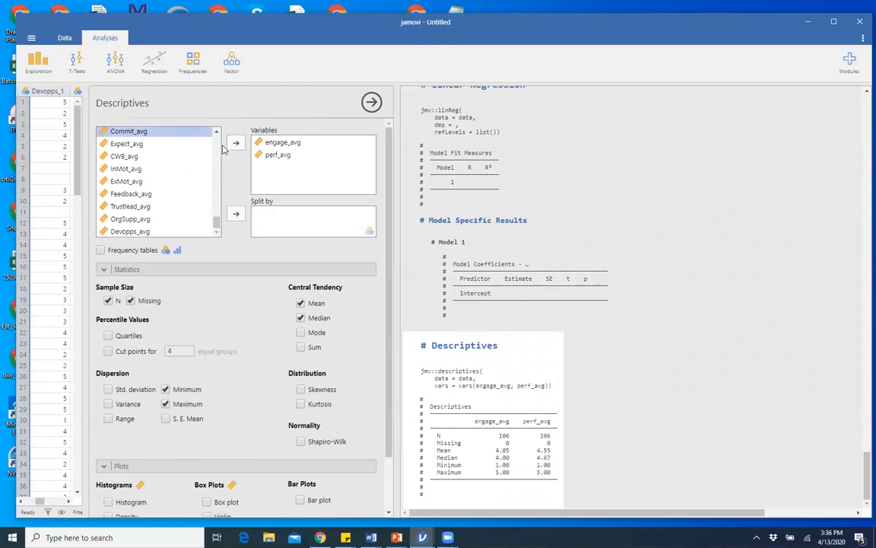
{"action": "left_click", "coordinate": [235, 144]}
{"action": "left_click", "coordinate": [139, 156]}
{"action": "left_click", "coordinate": [235, 143]}
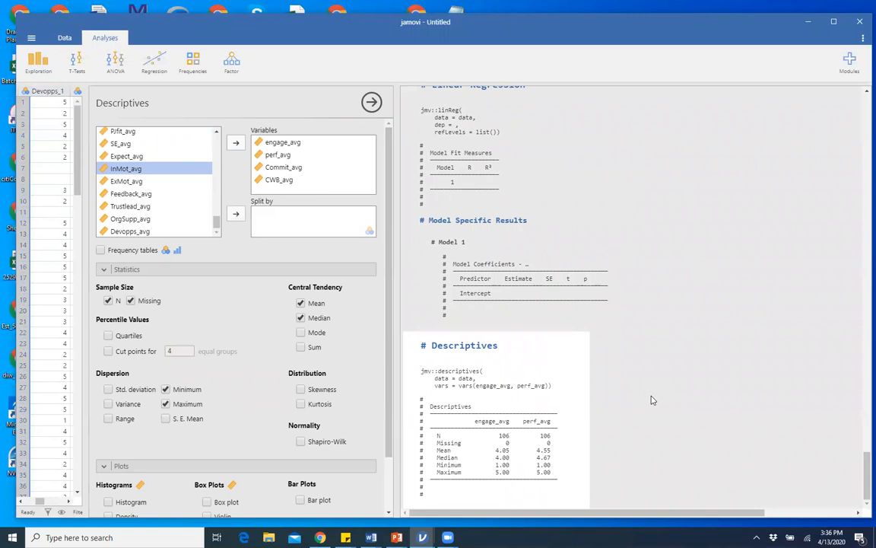
{"action": "left_click", "coordinate": [652, 400]}
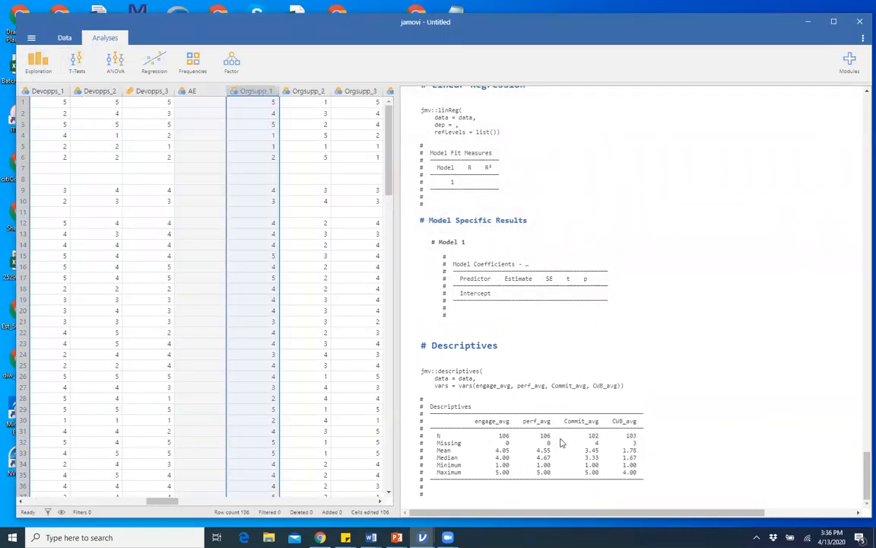
Step: Reopen the settings of the Descriptives analysis and include the standard deviation in its statistics
{"action": "left_click", "coordinate": [560, 444]}
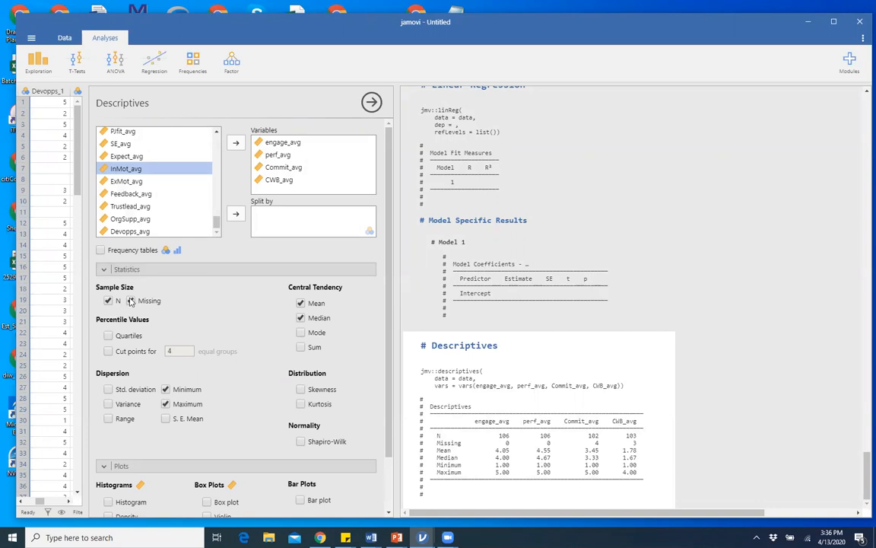
{"action": "left_click", "coordinate": [139, 269]}
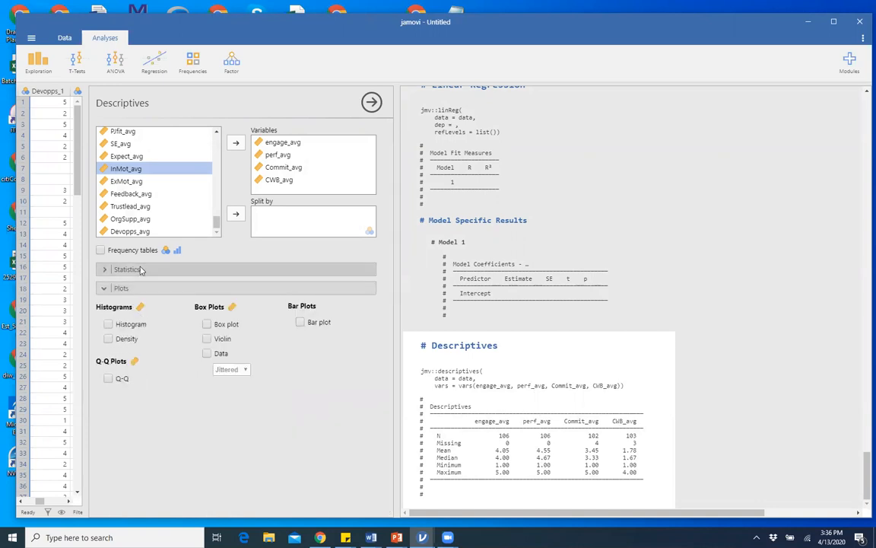
{"action": "left_click", "coordinate": [139, 269]}
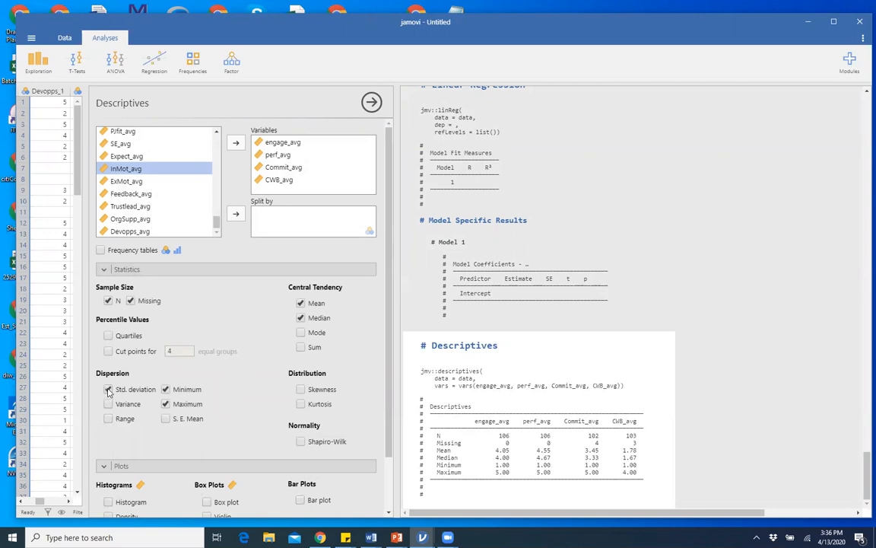
{"action": "left_click", "coordinate": [108, 389]}
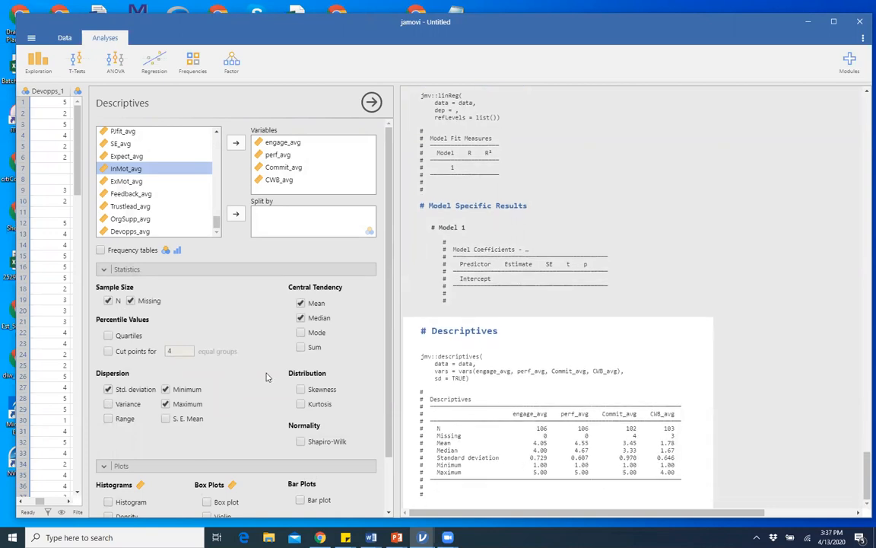
Step: Include histograms in the Descriptives analysis and close its settings
{"action": "scroll", "coordinate": [266, 377], "scroll_direction": "down", "scroll_amount": 1}
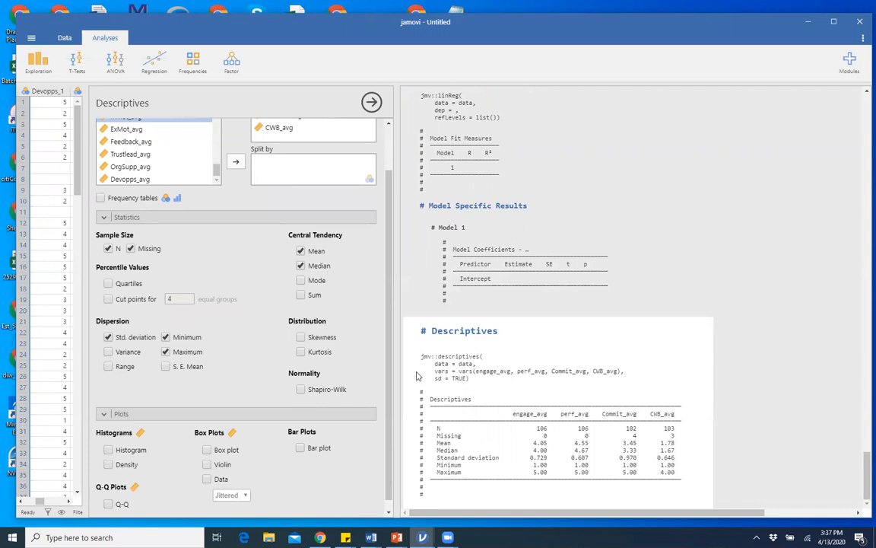
{"action": "scroll", "coordinate": [130, 367], "scroll_direction": "down", "scroll_amount": 2}
{"action": "left_click", "coordinate": [108, 441]}
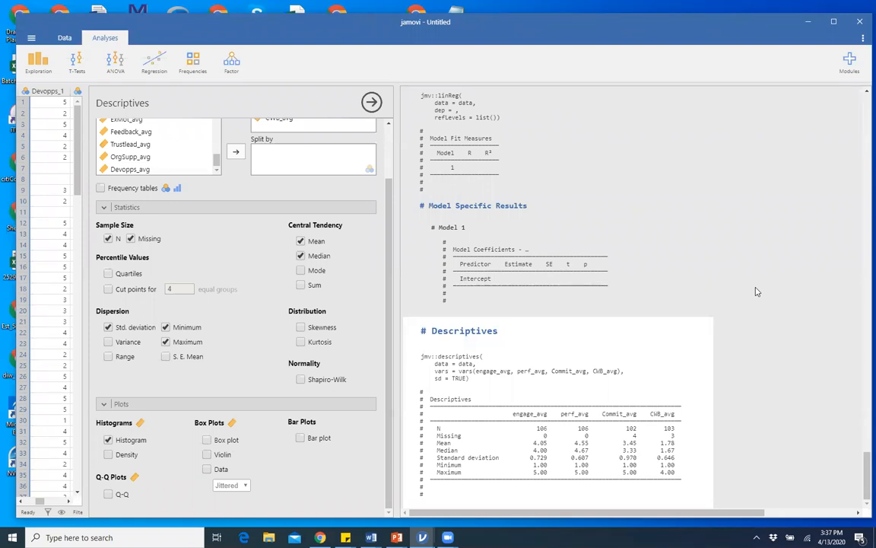
{"action": "left_click", "coordinate": [757, 291]}
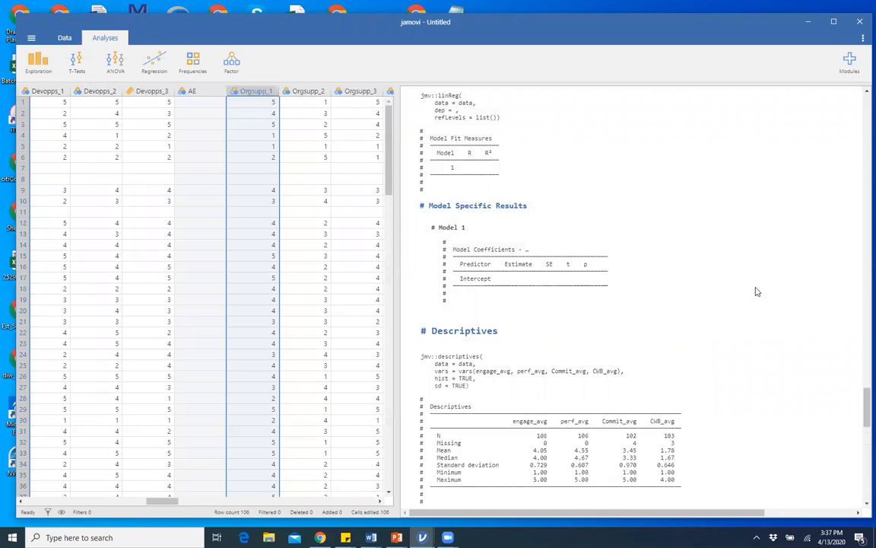
Step: Examine the histograms of the four averages and the Descriptives table in the results
{"action": "scroll", "coordinate": [757, 291], "scroll_direction": "down", "scroll_amount": 4}
{"action": "scroll", "coordinate": [756, 292], "scroll_direction": "down", "scroll_amount": 7}
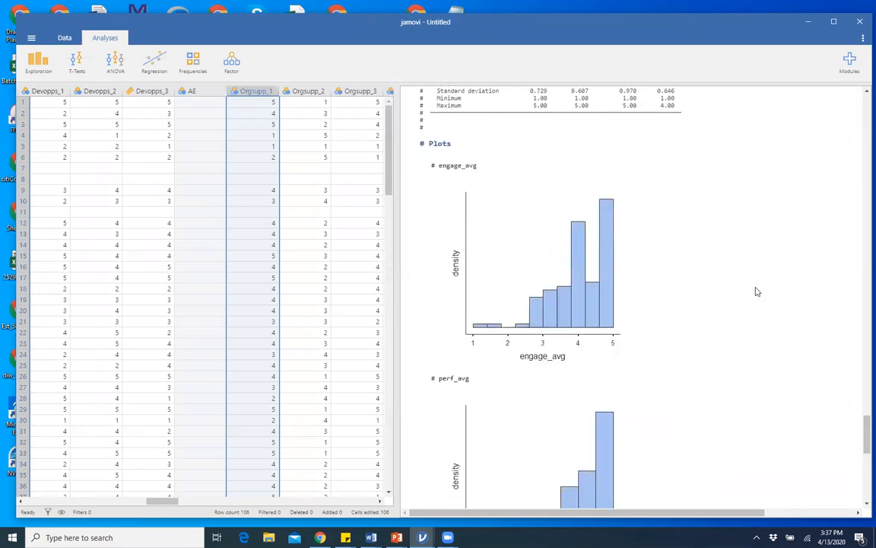
{"action": "scroll", "coordinate": [757, 292], "scroll_direction": "up", "scroll_amount": 6}
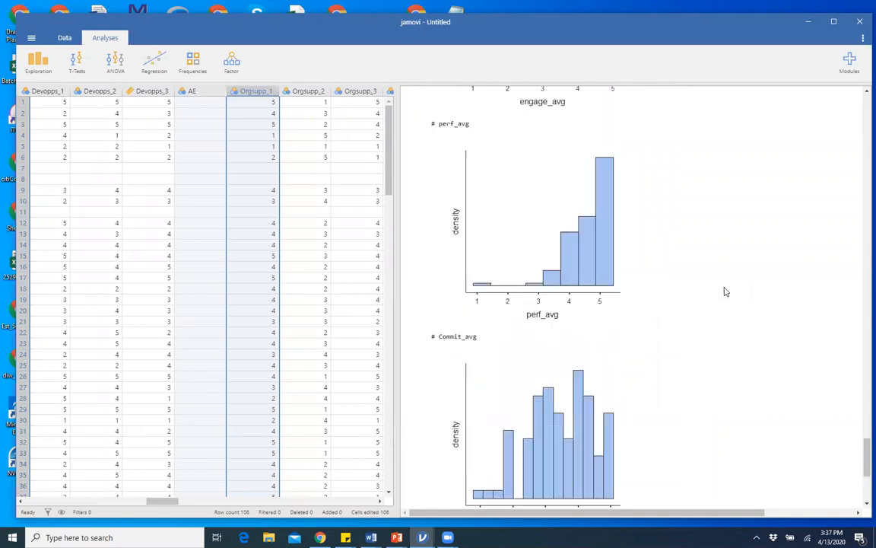
{"action": "scroll", "coordinate": [623, 319], "scroll_direction": "down", "scroll_amount": 3}
{"action": "scroll", "coordinate": [628, 318], "scroll_direction": "down", "scroll_amount": 3}
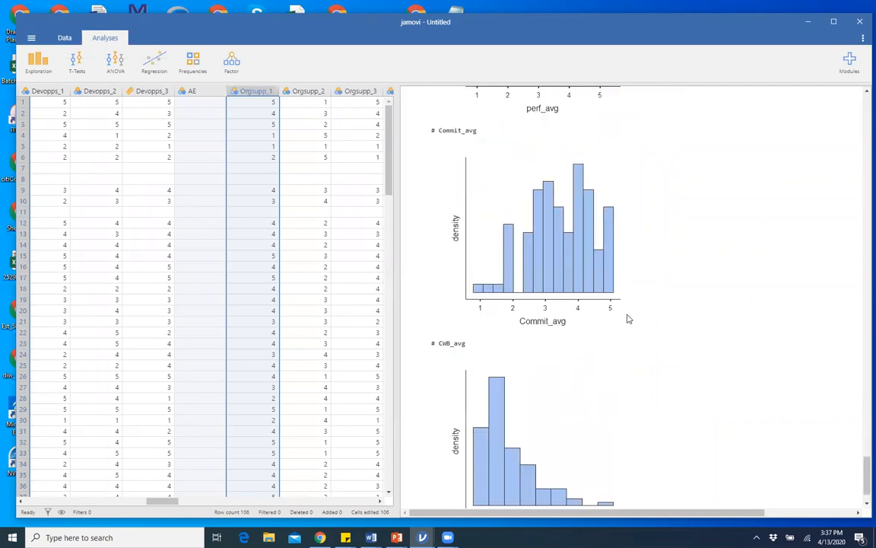
{"action": "left_click_drag", "start_coordinate": [867, 471], "coordinate": [843, 420]}
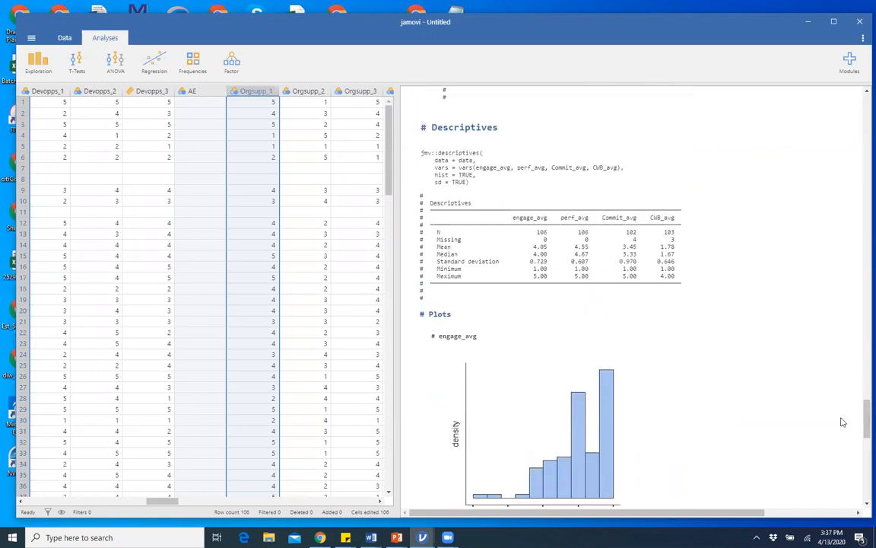
{"action": "left_click", "coordinate": [497, 259]}
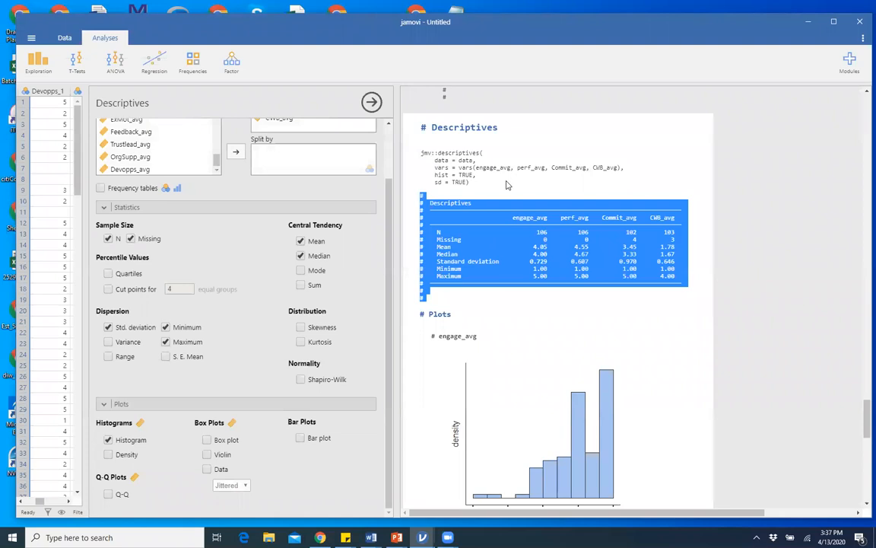
{"action": "scroll", "coordinate": [517, 251], "scroll_direction": "up", "scroll_amount": 4}
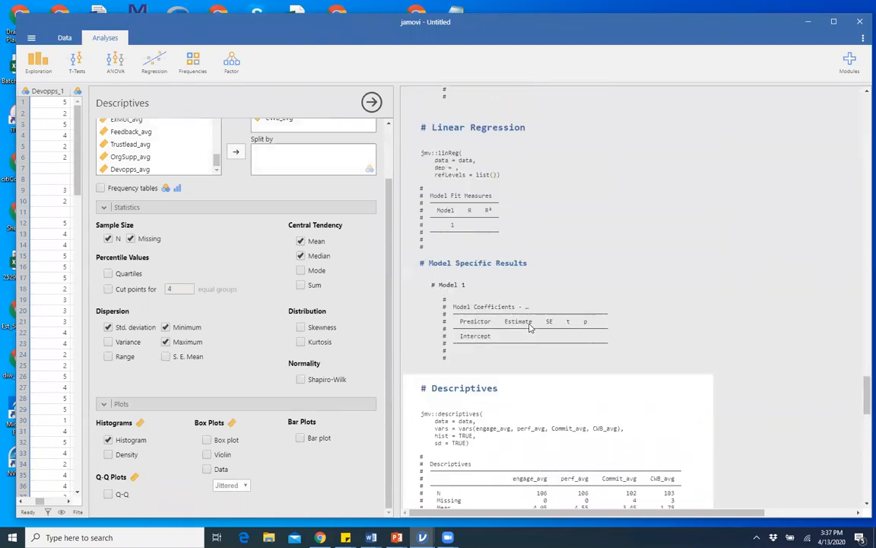
{"action": "scroll", "coordinate": [530, 325], "scroll_direction": "down", "scroll_amount": 6}
{"action": "scroll", "coordinate": [536, 318], "scroll_direction": "up", "scroll_amount": 4}
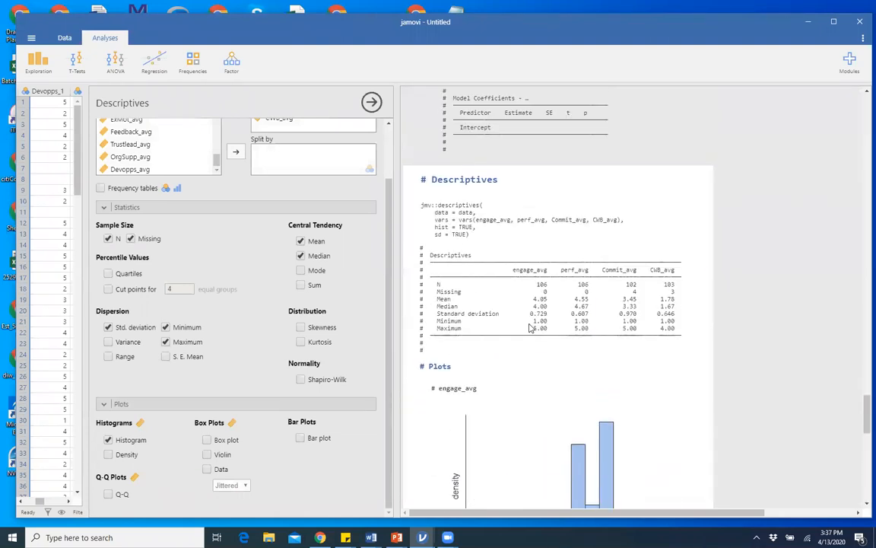
{"action": "left_click", "coordinate": [537, 318]}
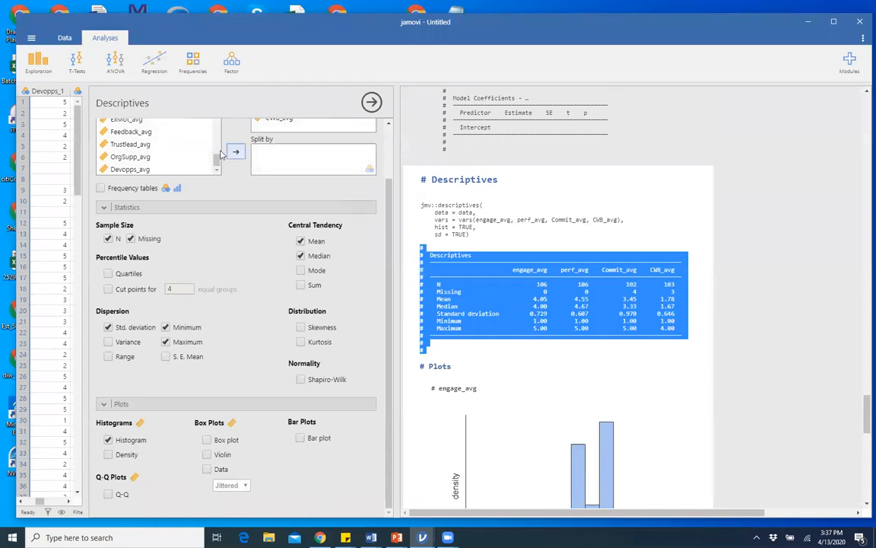
Step: Split the Descriptives analysis by Gender
{"action": "scroll", "coordinate": [228, 251], "scroll_direction": "up", "scroll_amount": 2}
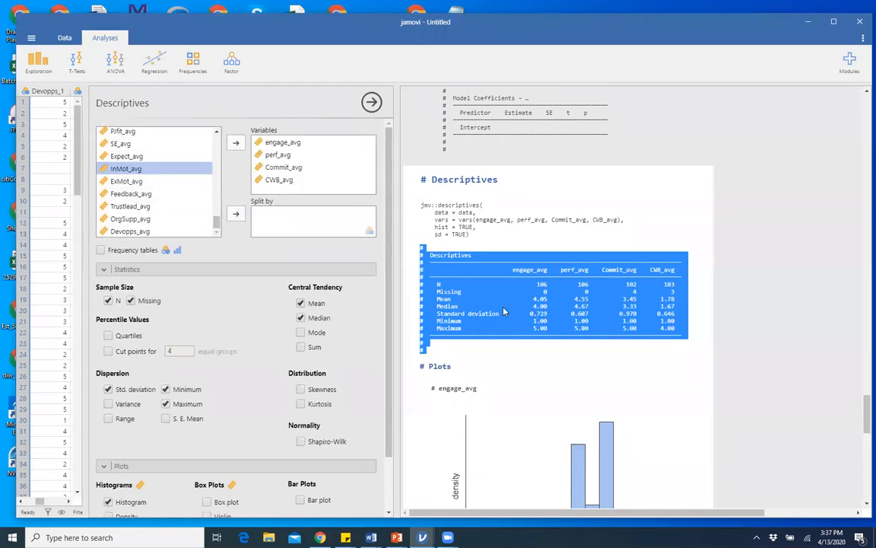
{"action": "scroll", "coordinate": [537, 340], "scroll_direction": "down", "scroll_amount": 2}
{"action": "scroll", "coordinate": [537, 340], "scroll_direction": "up", "scroll_amount": 3}
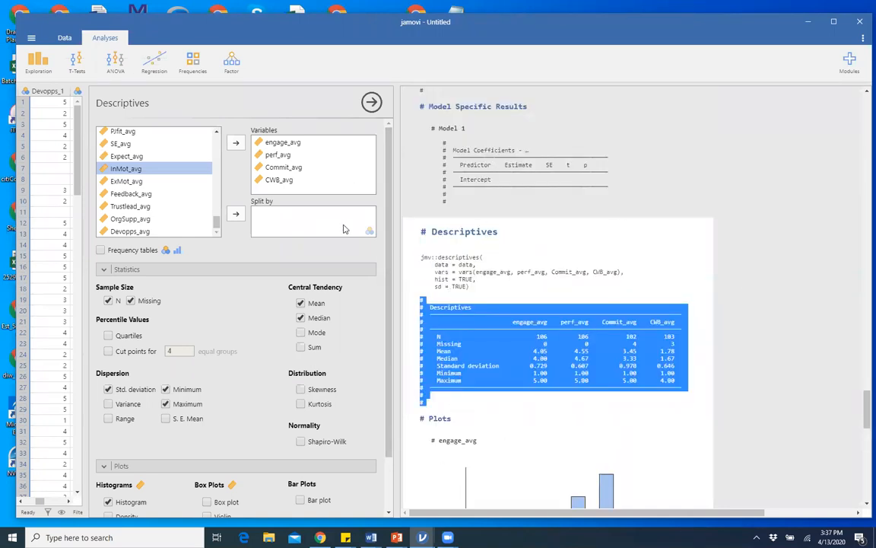
{"action": "scroll", "coordinate": [229, 220], "scroll_direction": "down", "scroll_amount": 2}
{"action": "scroll", "coordinate": [152, 209], "scroll_direction": "up", "scroll_amount": 1}
{"action": "left_click_drag", "start_coordinate": [216, 221], "coordinate": [217, 216]}
{"action": "scroll", "coordinate": [198, 194], "scroll_direction": "up", "scroll_amount": 3}
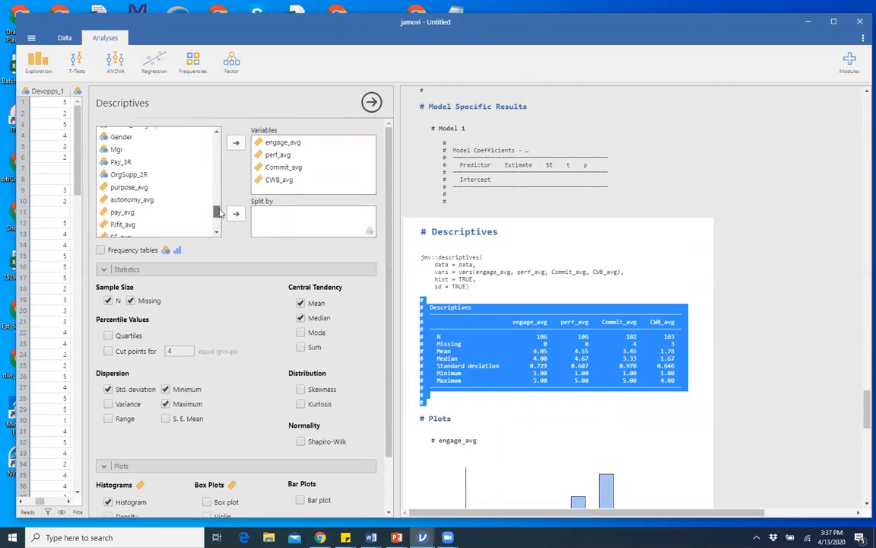
{"action": "left_click", "coordinate": [116, 145]}
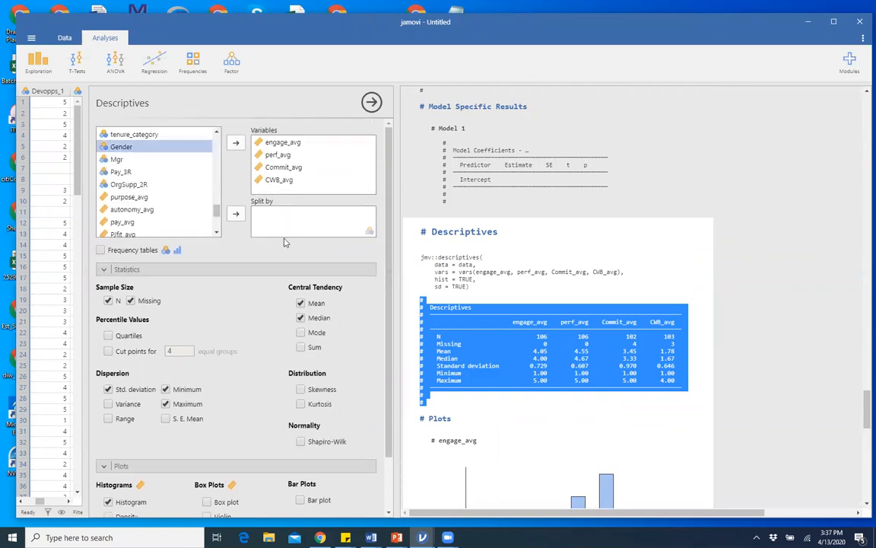
{"action": "left_click", "coordinate": [235, 214]}
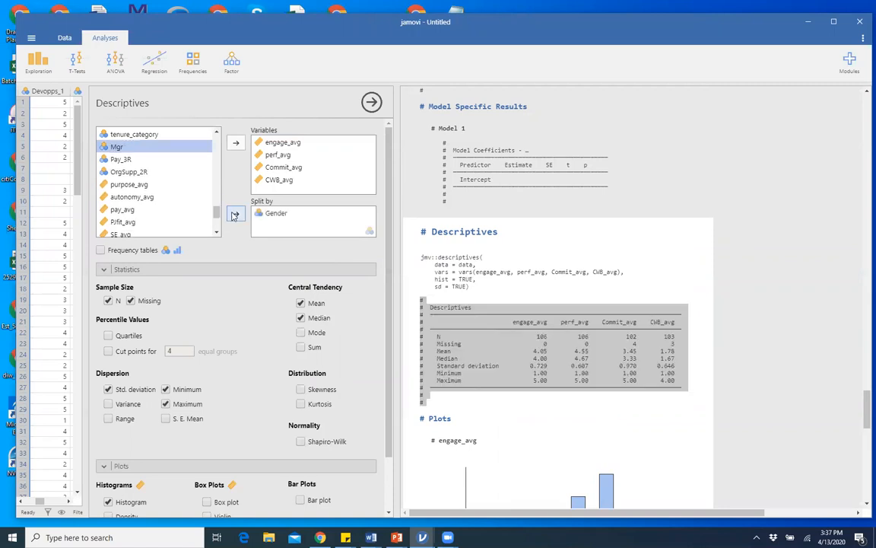
Step: Examine the Descriptives table and the histograms broken down by Gender
{"action": "scroll", "coordinate": [729, 285], "scroll_direction": "down", "scroll_amount": 2}
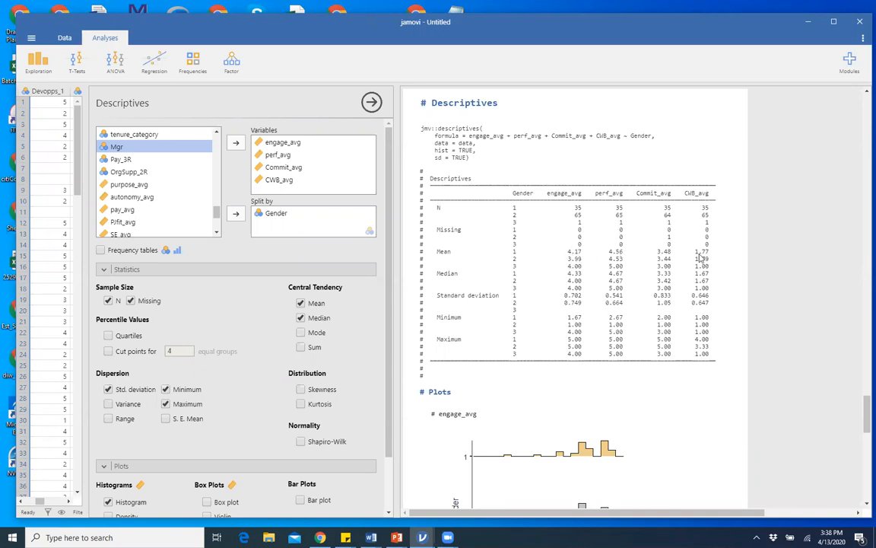
{"action": "scroll", "coordinate": [556, 325], "scroll_direction": "down", "scroll_amount": 3}
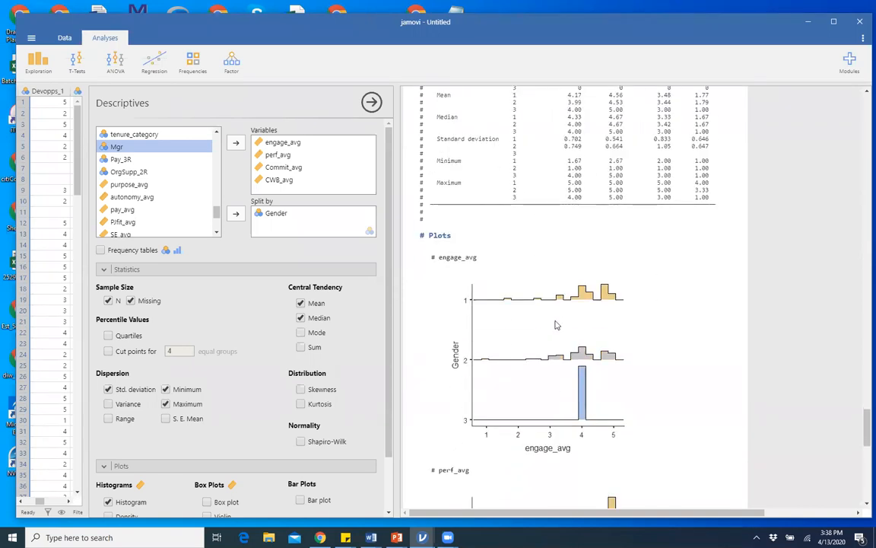
{"action": "scroll", "coordinate": [557, 441], "scroll_direction": "down", "scroll_amount": 3}
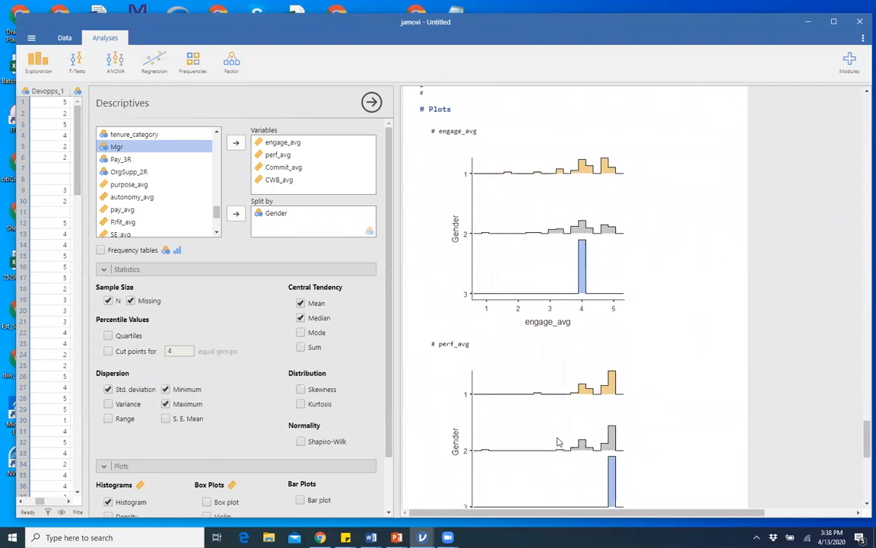
{"action": "scroll", "coordinate": [532, 422], "scroll_direction": "down", "scroll_amount": 3}
{"action": "scroll", "coordinate": [538, 472], "scroll_direction": "up", "scroll_amount": 12}
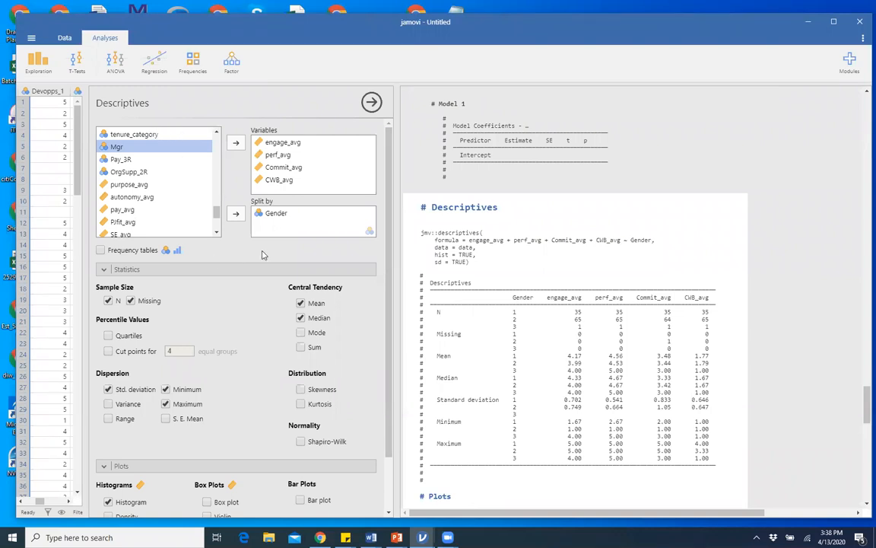
Step: Remove Gender as the split variable of the Descriptives analysis
{"action": "left_click_drag", "start_coordinate": [286, 217], "coordinate": [190, 192]}
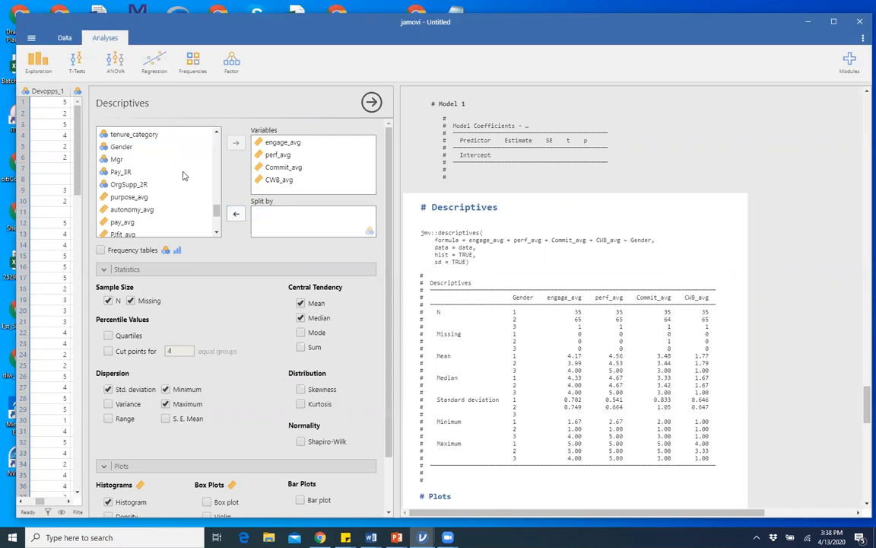
{"action": "scroll", "coordinate": [179, 205], "scroll_direction": "up", "scroll_amount": 1}
{"action": "scroll", "coordinate": [176, 213], "scroll_direction": "down", "scroll_amount": 2}
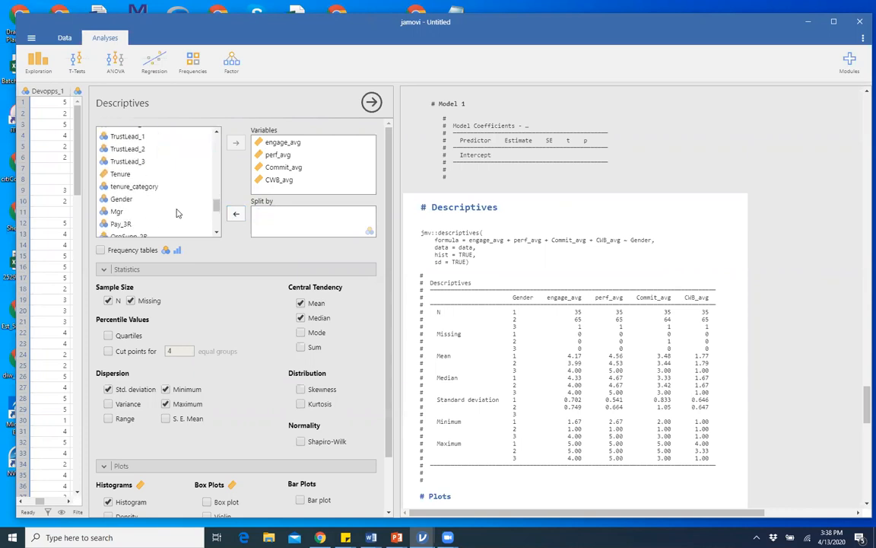
Step: Create an Independent Samples T-Test with Mgr as its grouping variable
{"action": "left_click", "coordinate": [85, 67]}
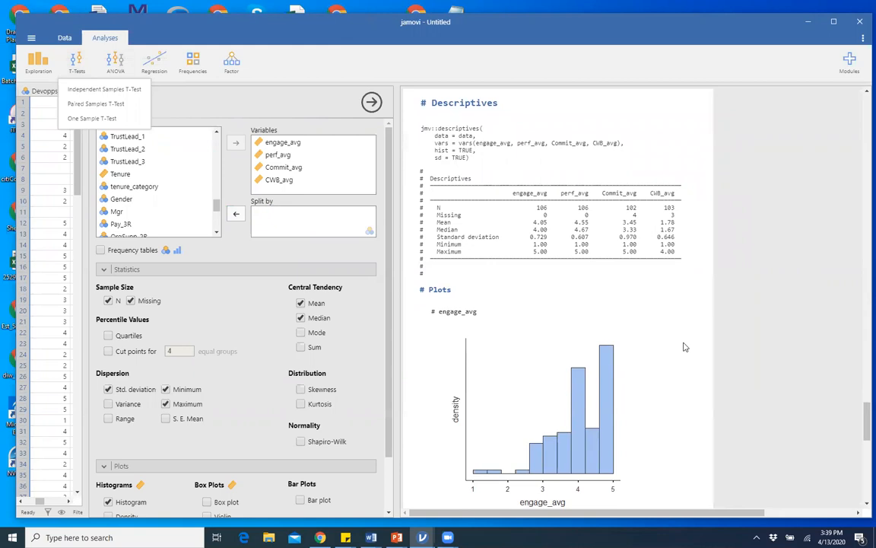
{"action": "left_click", "coordinate": [861, 412]}
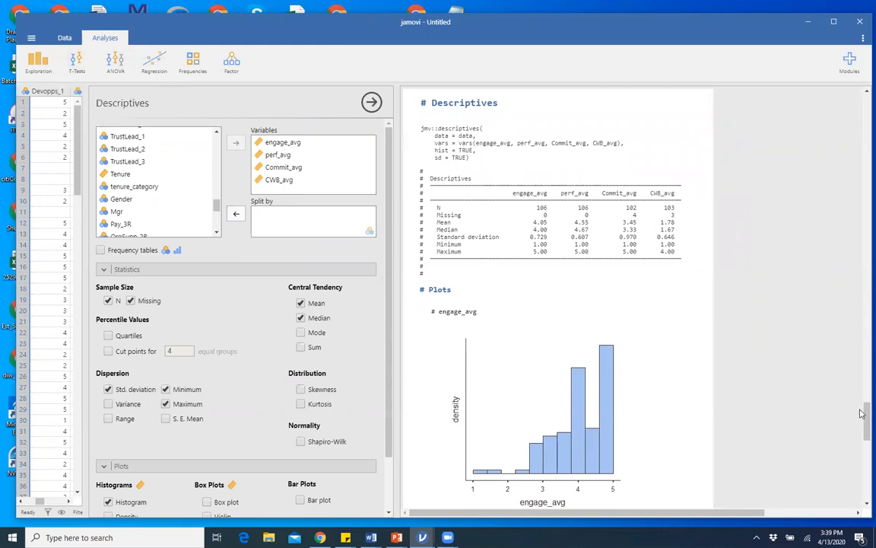
{"action": "left_click", "coordinate": [84, 69]}
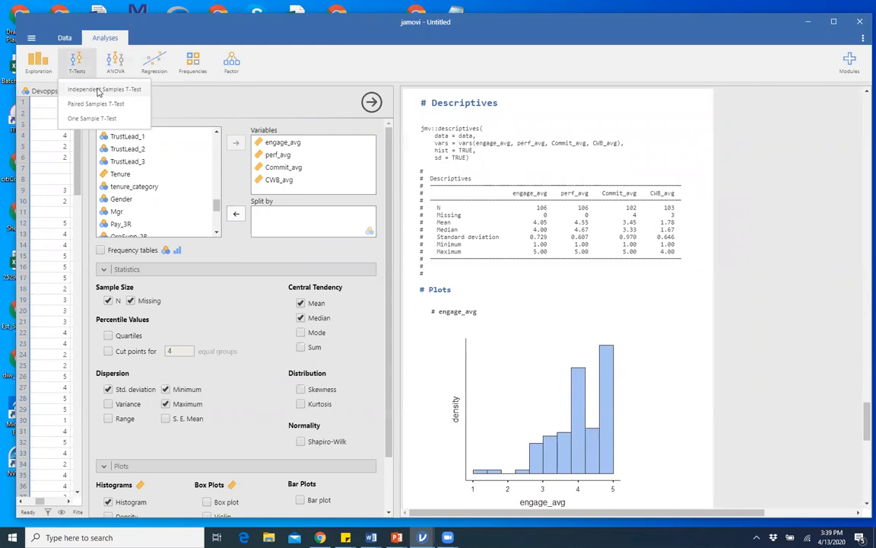
{"action": "left_click", "coordinate": [97, 90]}
{"action": "left_click", "coordinate": [141, 207]}
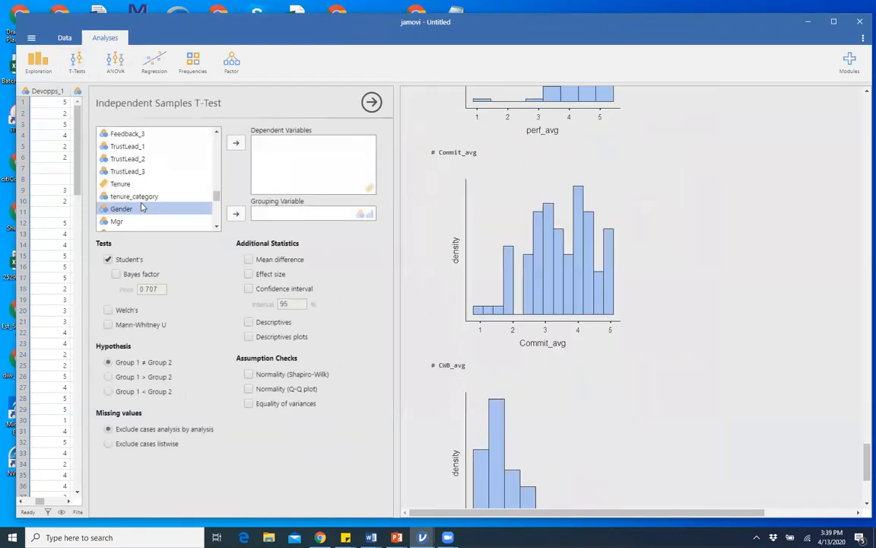
{"action": "scroll", "coordinate": [143, 204], "scroll_direction": "down", "scroll_amount": 2}
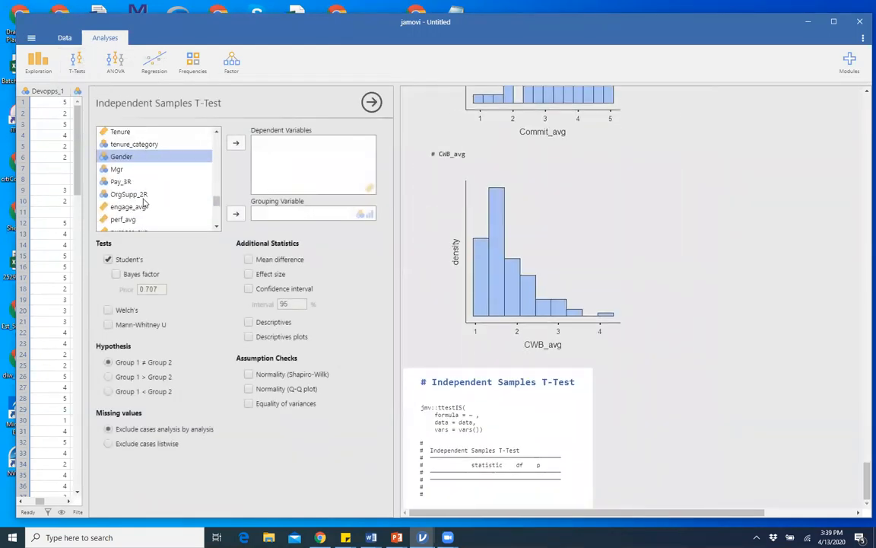
{"action": "left_click", "coordinate": [115, 169]}
{"action": "left_click", "coordinate": [237, 216]}
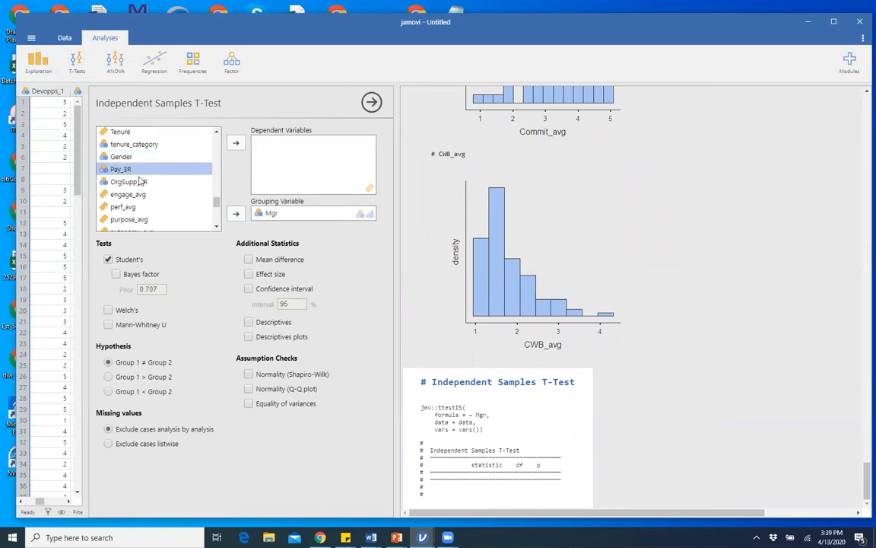
Step: Set engage_avg as the dependent variable of the Mgr t-test and add group descriptives
{"action": "left_click", "coordinate": [135, 195]}
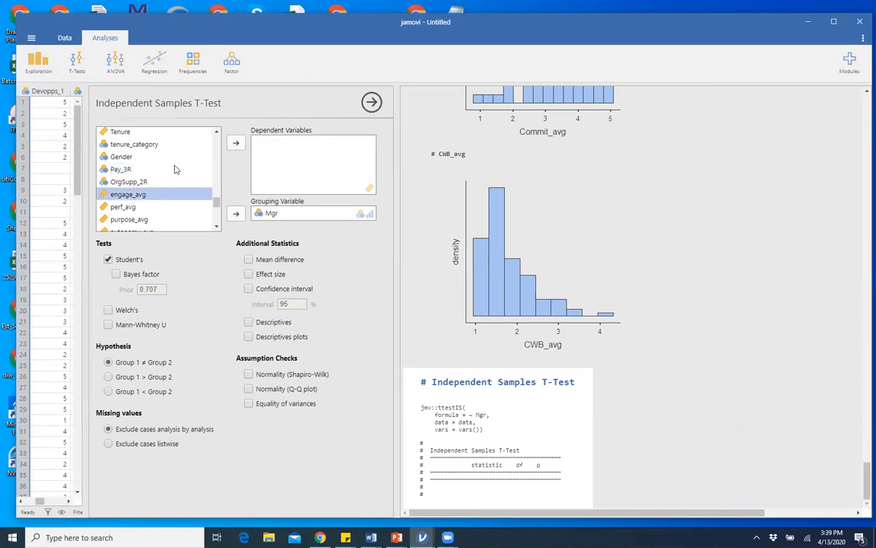
{"action": "left_click", "coordinate": [240, 149]}
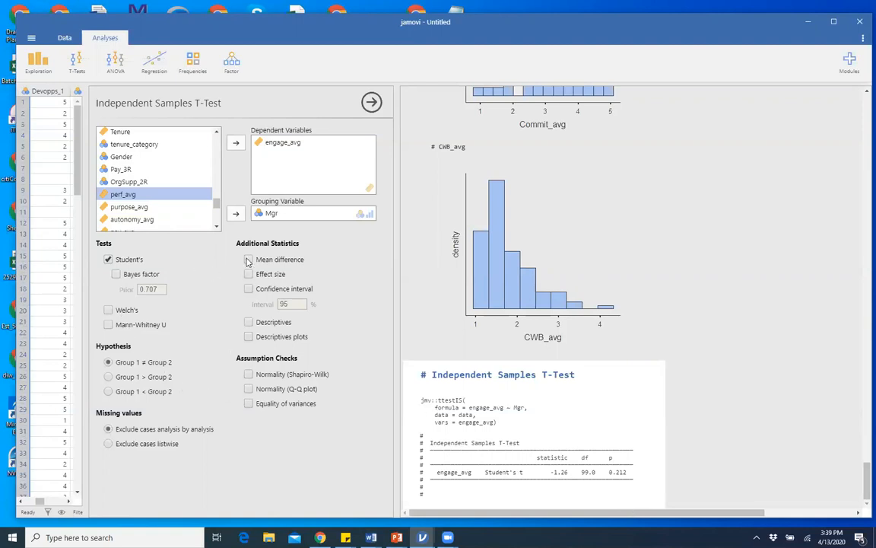
{"action": "left_click", "coordinate": [249, 322]}
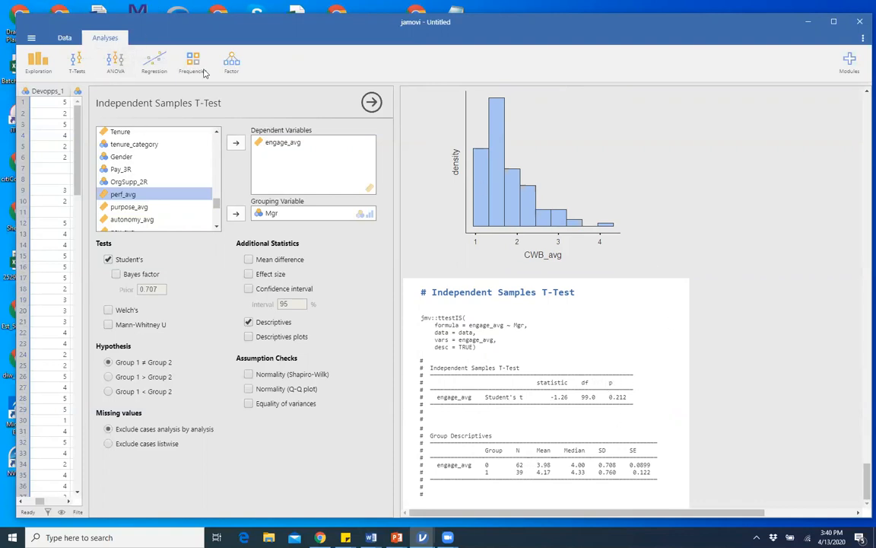
{"action": "left_click", "coordinate": [267, 145]}
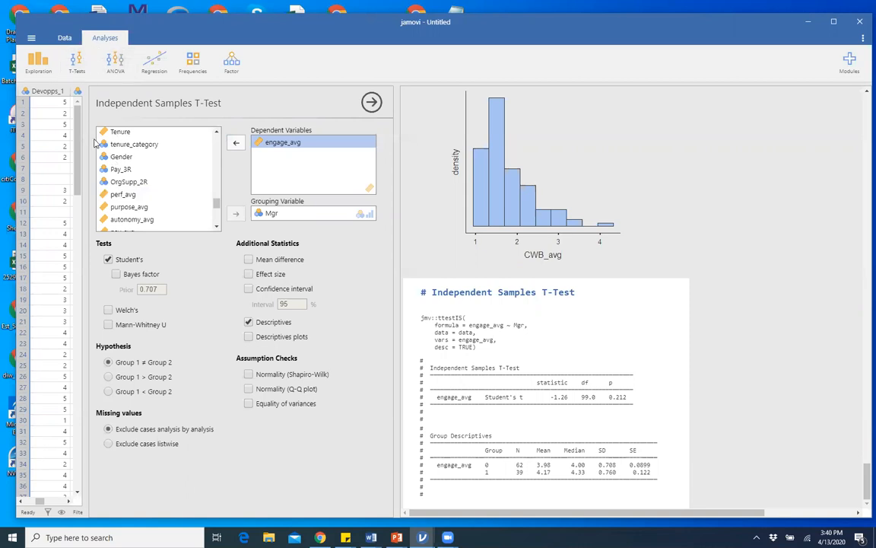
Step: Insert a new data variable directly before the Gender column in the data sheet
{"action": "left_click", "coordinate": [65, 37]}
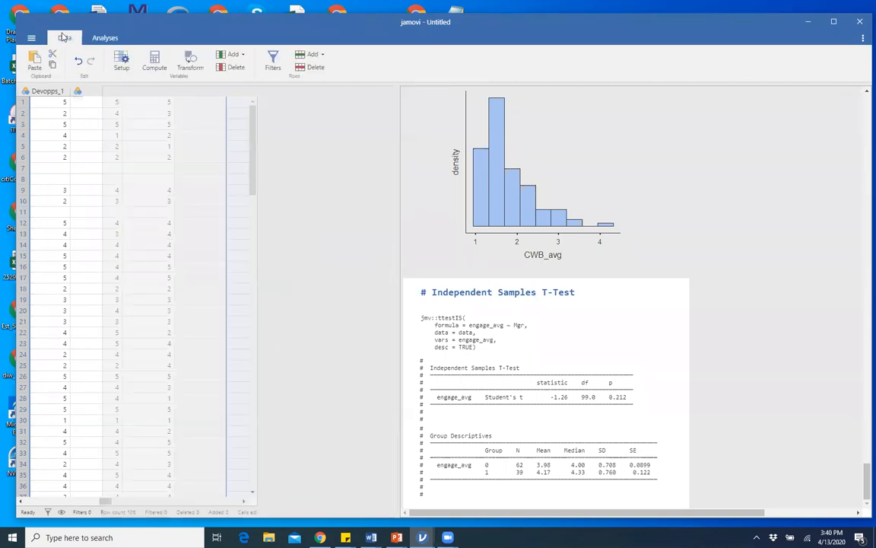
{"action": "left_click_drag", "start_coordinate": [151, 502], "coordinate": [99, 481]}
{"action": "left_click_drag", "start_coordinate": [209, 482], "coordinate": [252, 466]}
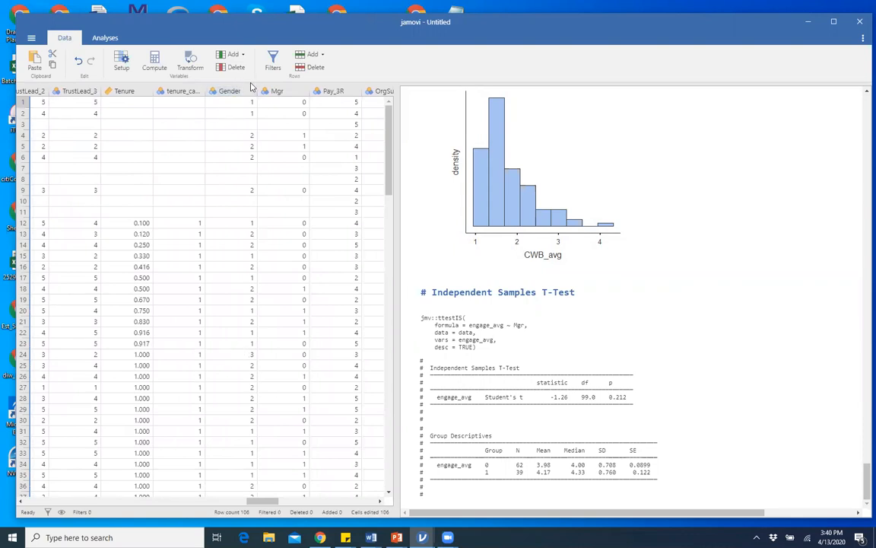
{"action": "left_click", "coordinate": [276, 91]}
{"action": "right_click", "coordinate": [278, 91]}
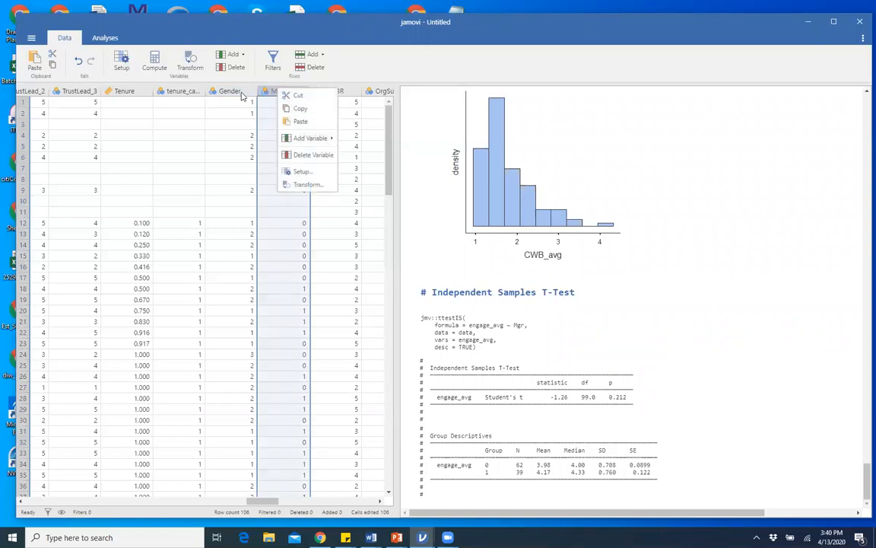
{"action": "left_click", "coordinate": [242, 92]}
{"action": "right_click", "coordinate": [242, 93]}
{"action": "mouse_move", "coordinate": [263, 143]}
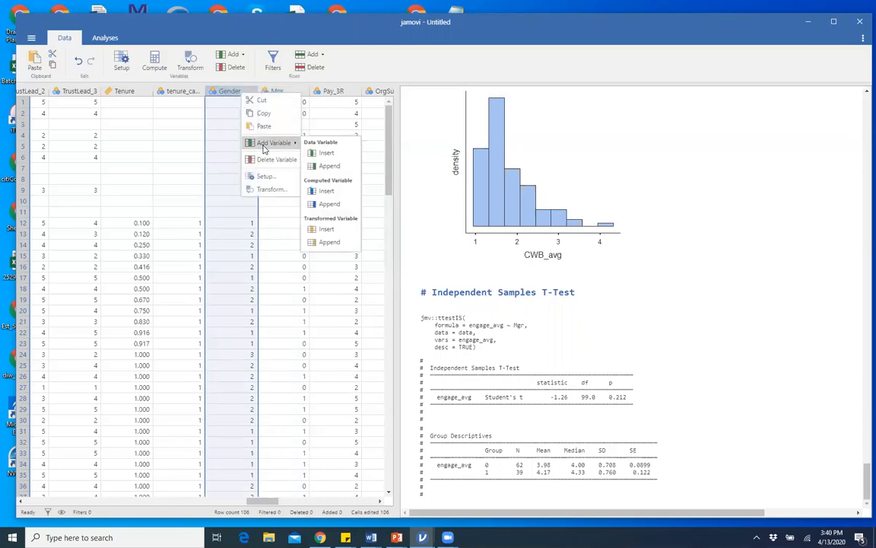
{"action": "left_click", "coordinate": [323, 159]}
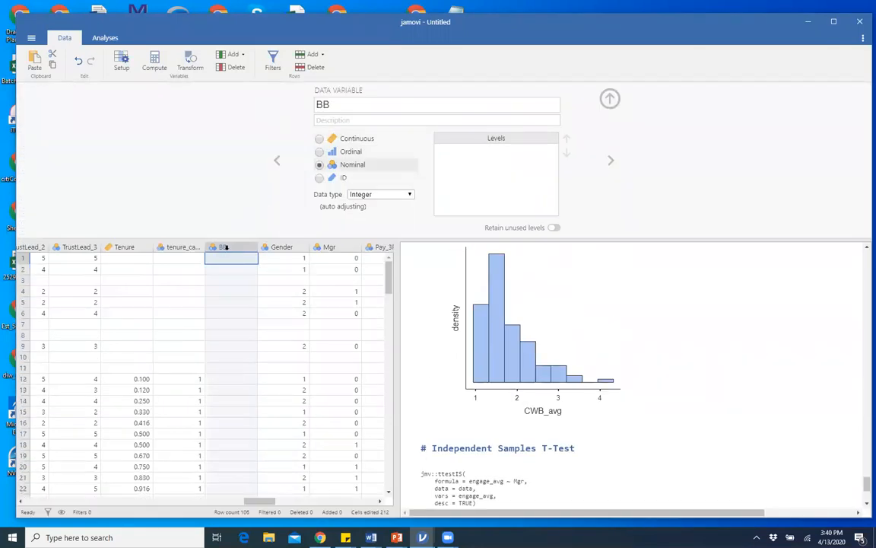
Step: Name the new empty data variable GenderNew
{"action": "type", "text": "Gender-New"}
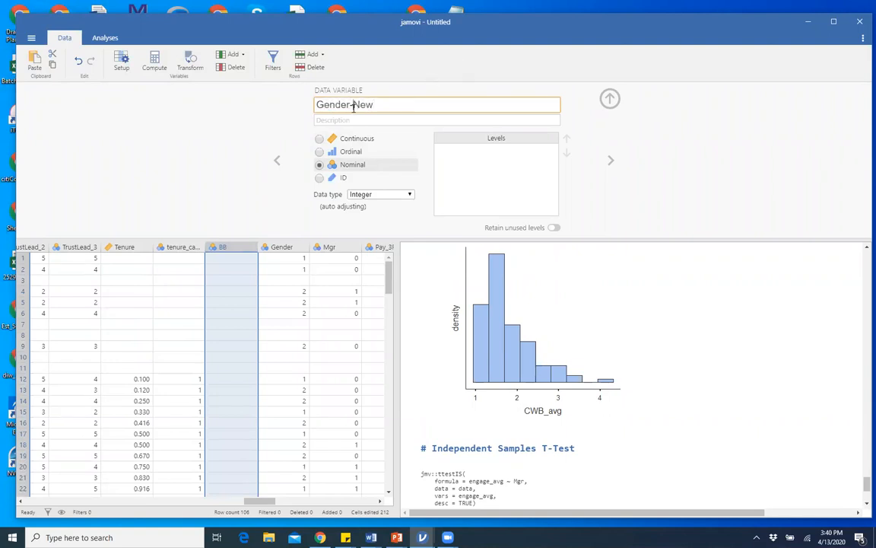
{"action": "left_click", "coordinate": [354, 106]}
{"action": "key", "text": "BackSpace"}
{"action": "left_click", "coordinate": [578, 195]}
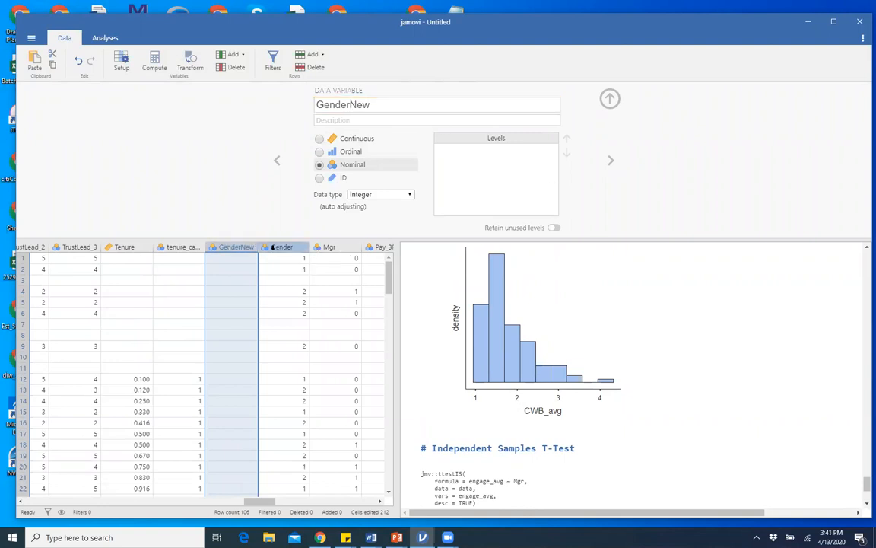
Step: Copy all values of the Gender column into the GenderNew column
{"action": "right_click", "coordinate": [271, 249]}
{"action": "left_click", "coordinate": [294, 267]}
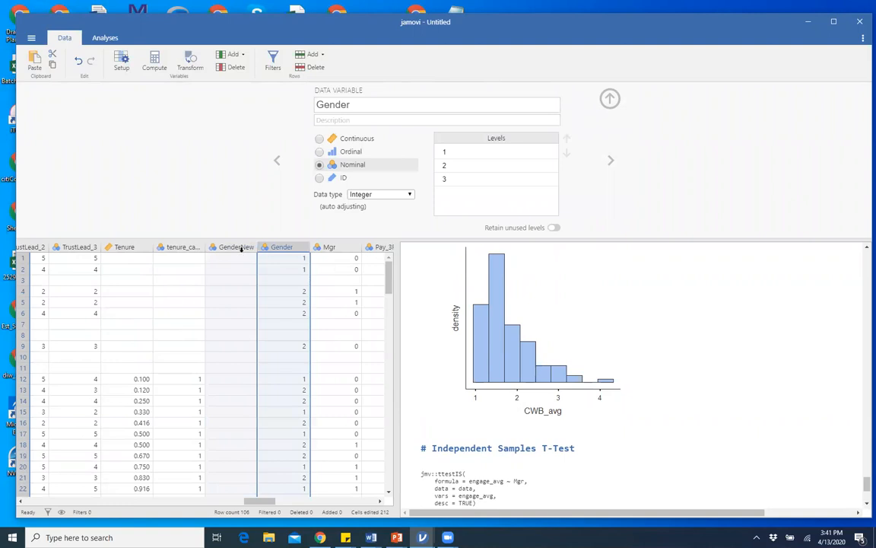
{"action": "left_click", "coordinate": [239, 247]}
{"action": "right_click", "coordinate": [238, 249]}
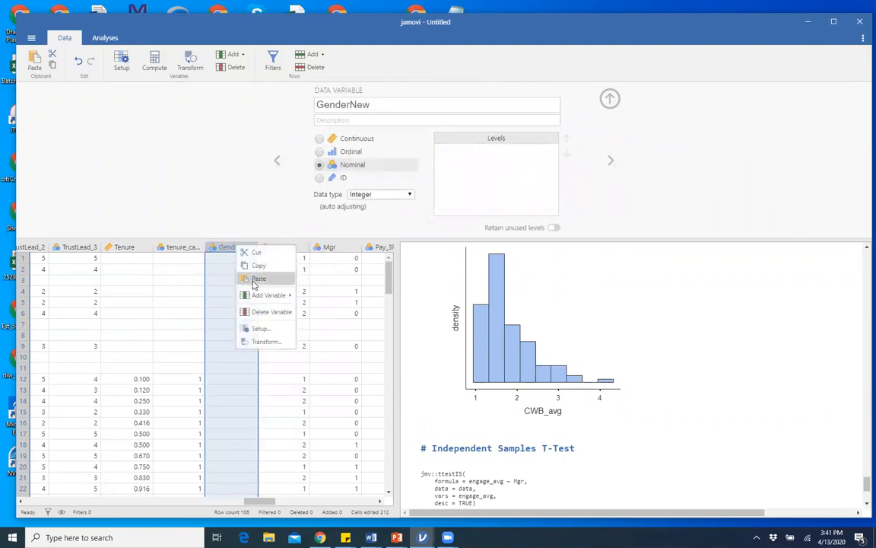
{"action": "left_click", "coordinate": [252, 279]}
Step: Clear the value 3 in row 24 of GenderNew so only levels 1 and 2 remain
{"action": "scroll", "coordinate": [248, 365], "scroll_direction": "down", "scroll_amount": 8}
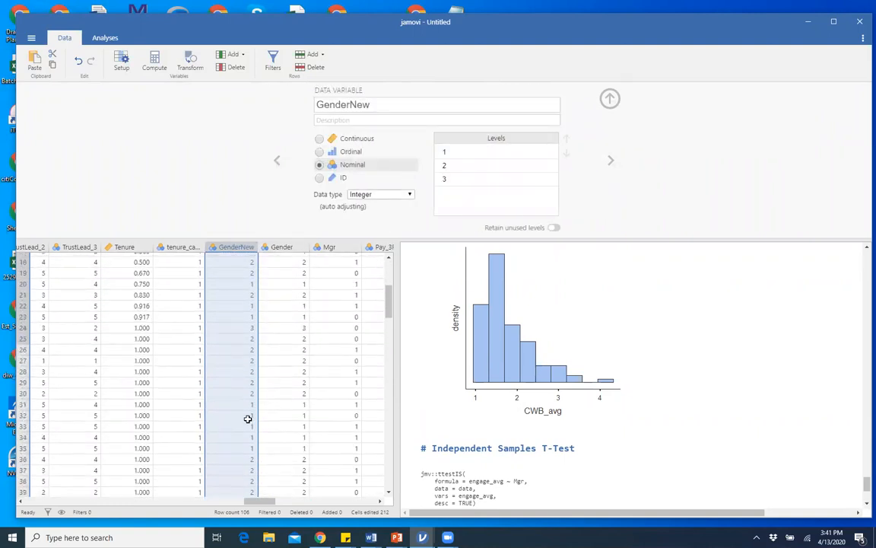
{"action": "scroll", "coordinate": [253, 453], "scroll_direction": "up", "scroll_amount": 3}
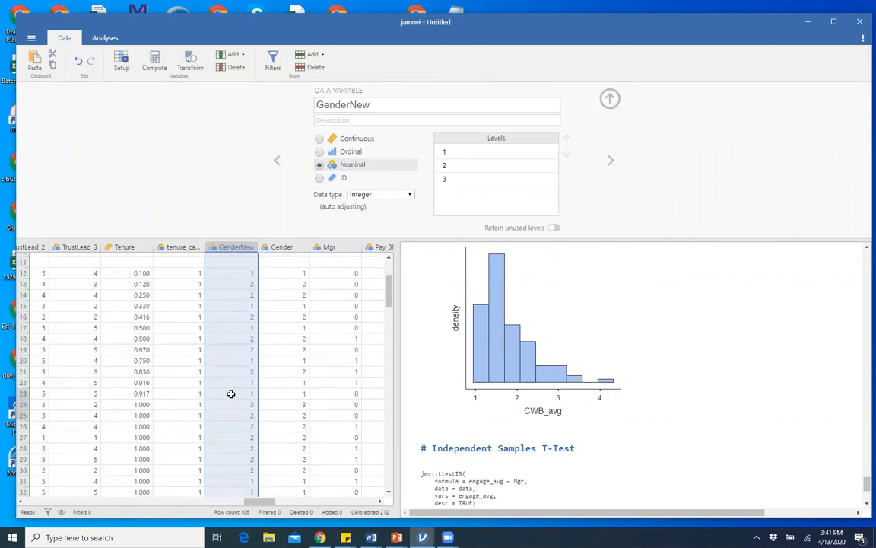
{"action": "left_click", "coordinate": [230, 405]}
{"action": "key", "text": "Delete"}
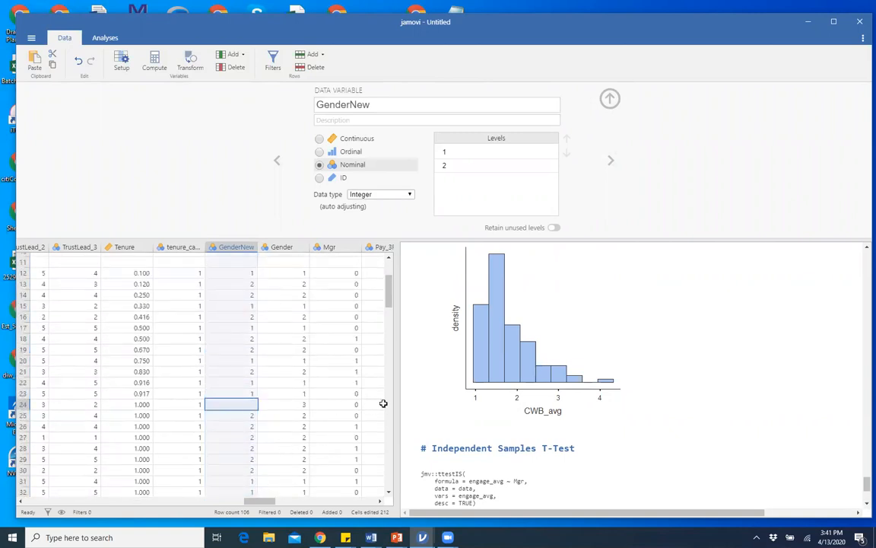
Step: Create a second Independent Samples T-Test with GenderNew as its grouping variable
{"action": "left_click", "coordinate": [406, 393]}
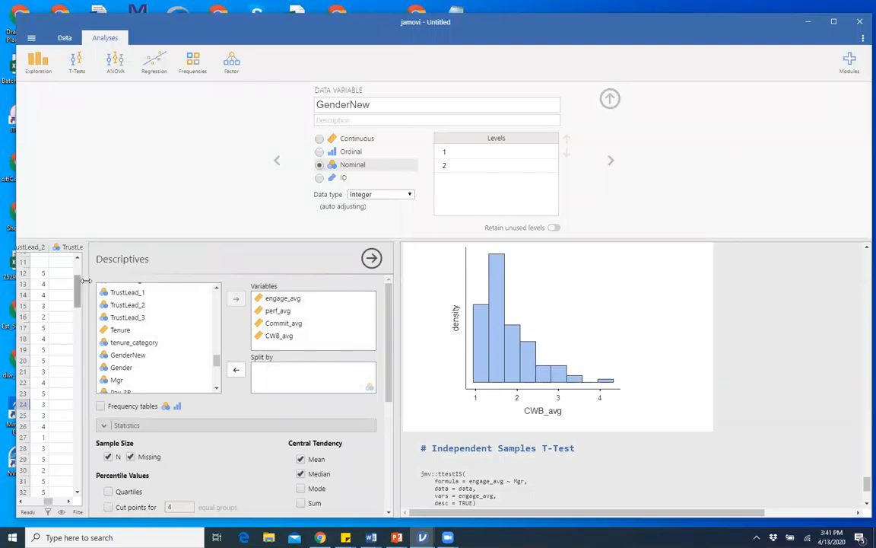
{"action": "left_click", "coordinate": [372, 260]}
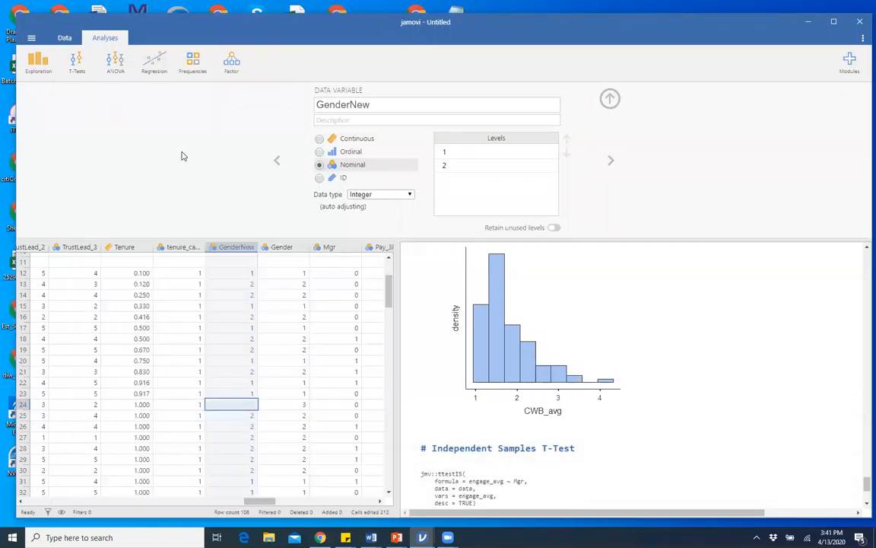
{"action": "left_click", "coordinate": [77, 63]}
{"action": "left_click", "coordinate": [95, 91]}
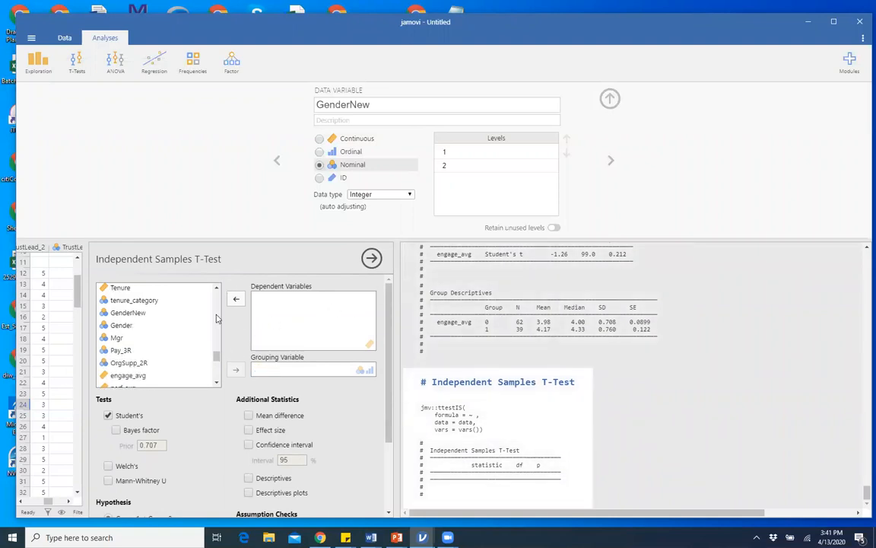
{"action": "left_click", "coordinate": [127, 313]}
{"action": "left_click", "coordinate": [237, 370]}
Step: Set pay_avg as the dependent variable of the GenderNew t-test, and add Welch's test and group descriptives
{"action": "scroll", "coordinate": [179, 358], "scroll_direction": "down", "scroll_amount": 1}
{"action": "scroll", "coordinate": [179, 358], "scroll_direction": "down", "scroll_amount": 2}
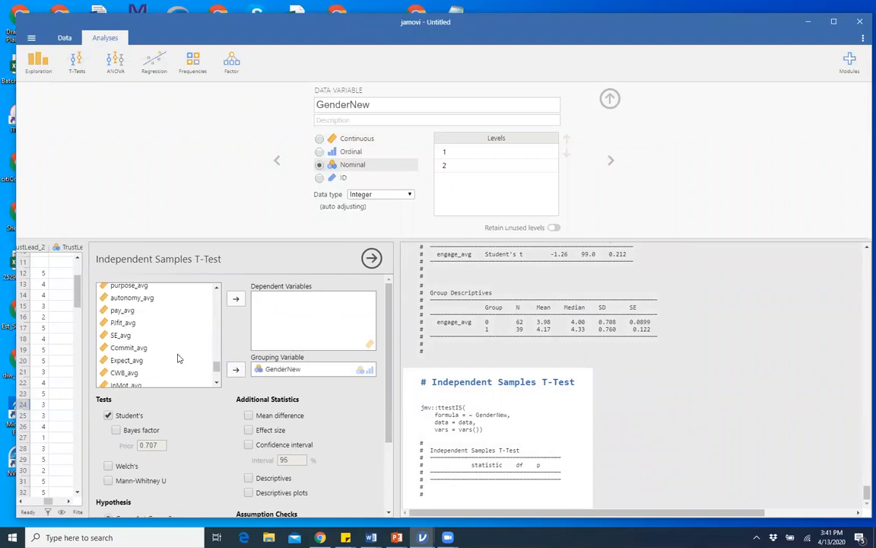
{"action": "left_click", "coordinate": [119, 308]}
{"action": "left_click", "coordinate": [236, 298]}
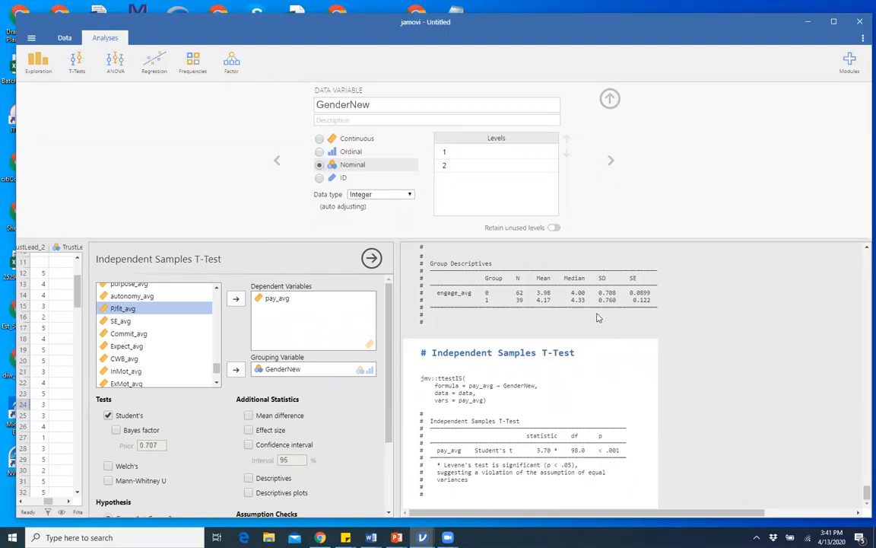
{"action": "left_click", "coordinate": [248, 479]}
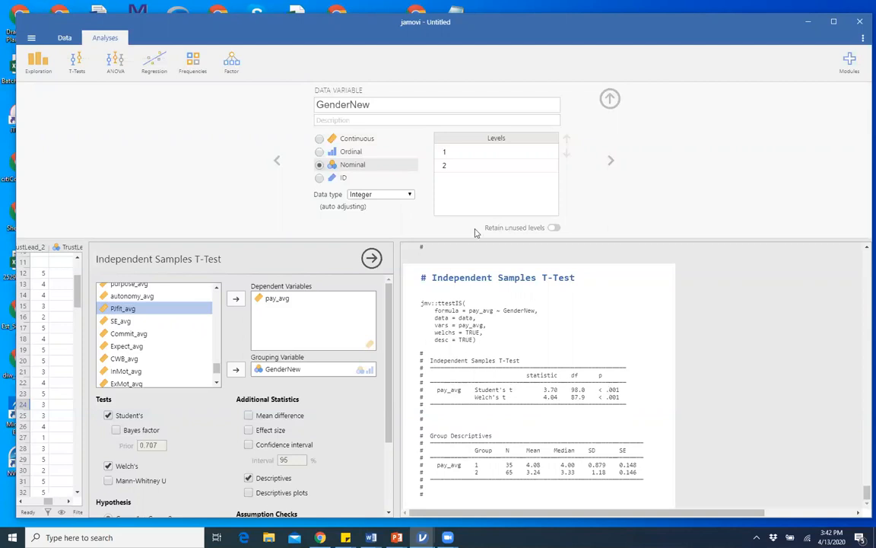
Step: Try the Shapiro-Wilk normality check on the pay_avg t-test and examine its output
{"action": "scroll", "coordinate": [266, 395], "scroll_direction": "down", "scroll_amount": 3}
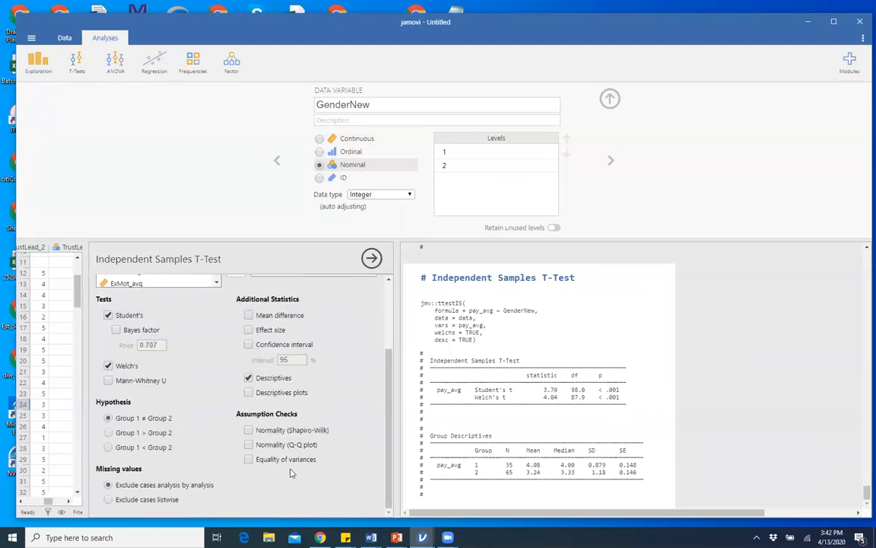
{"action": "left_click", "coordinate": [250, 431]}
{"action": "scroll", "coordinate": [499, 434], "scroll_direction": "down", "scroll_amount": 1}
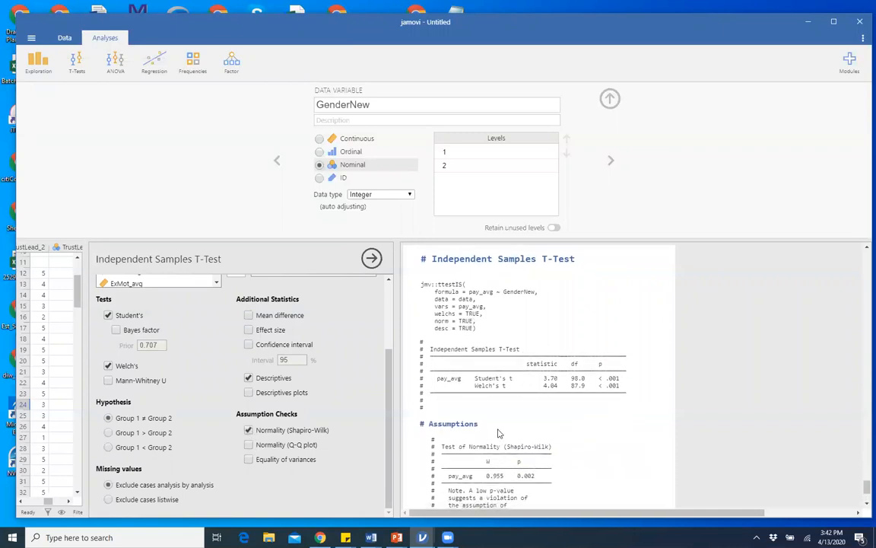
{"action": "scroll", "coordinate": [499, 434], "scroll_direction": "down", "scroll_amount": 3}
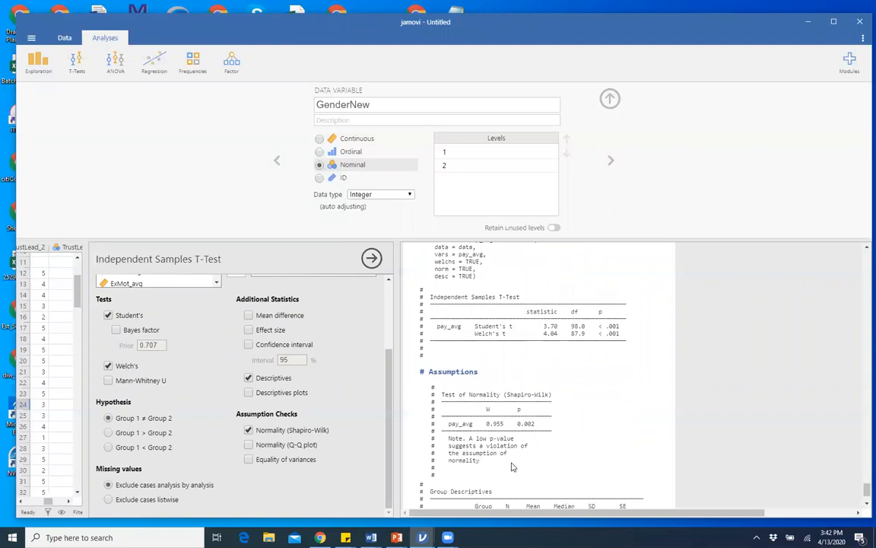
{"action": "scroll", "coordinate": [464, 415], "scroll_direction": "down", "scroll_amount": 3}
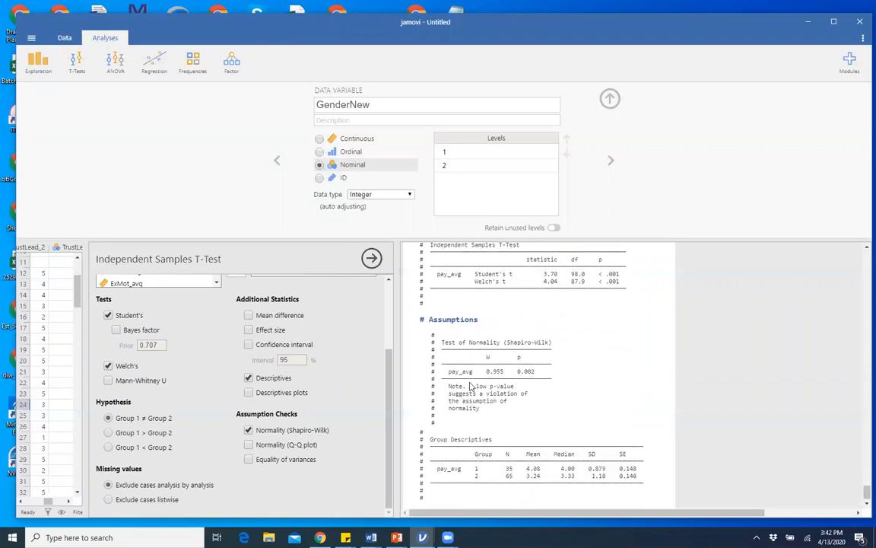
{"action": "scroll", "coordinate": [507, 406], "scroll_direction": "down", "scroll_amount": 1}
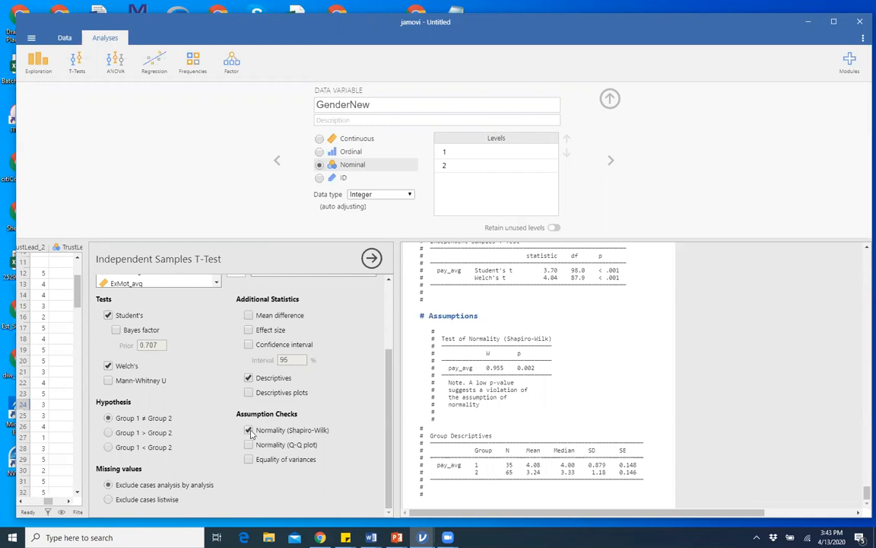
{"action": "scroll", "coordinate": [231, 428], "scroll_direction": "up", "scroll_amount": 3}
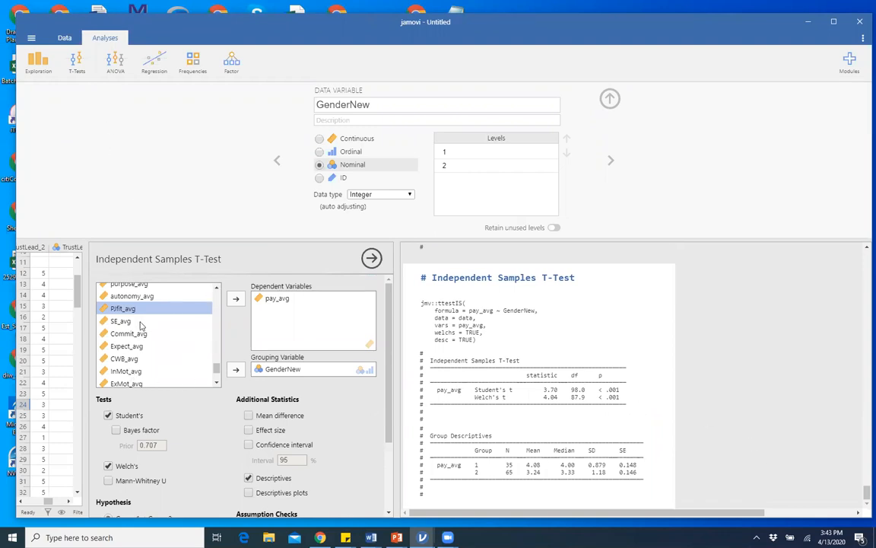
Step: Create a One Sample T-Test with engage_avg as its dependent variable
{"action": "left_click", "coordinate": [76, 59]}
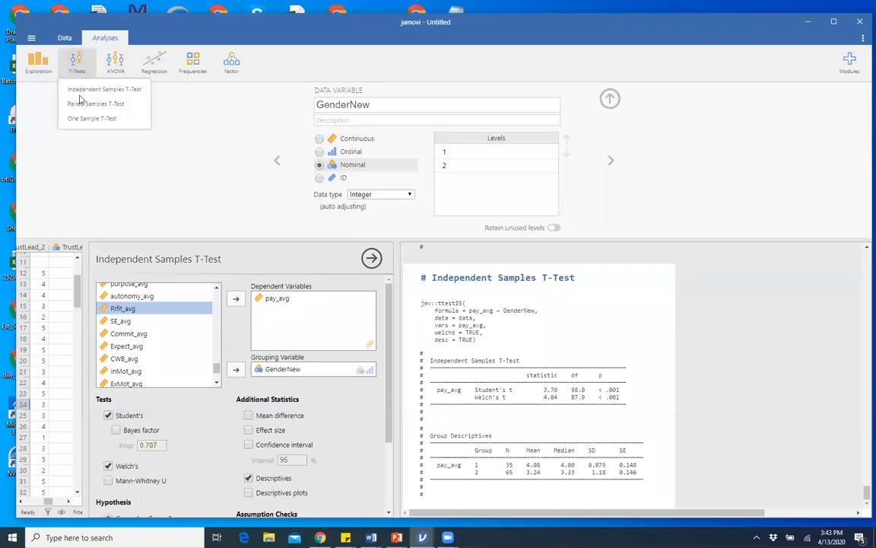
{"action": "left_click", "coordinate": [70, 118]}
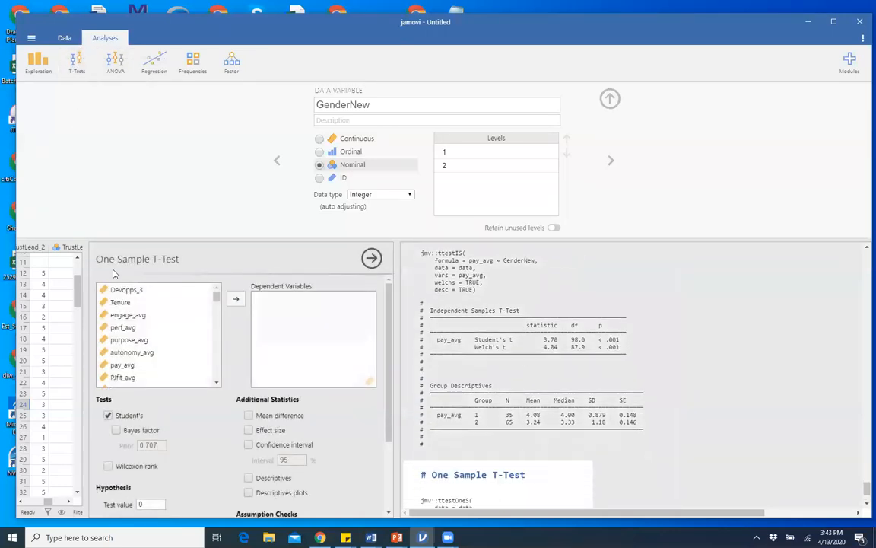
{"action": "left_click", "coordinate": [129, 314]}
{"action": "left_click", "coordinate": [236, 302]}
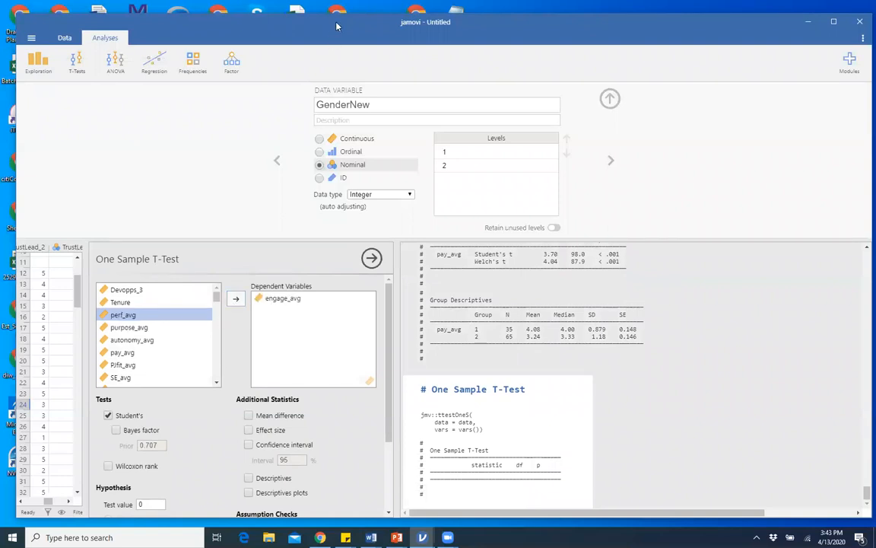
Step: Set the One Sample T-Test's test value to 3.75 and add descriptives for engage_avg
{"action": "left_click_drag", "start_coordinate": [341, 34], "coordinate": [348, 13]}
{"action": "scroll", "coordinate": [179, 432], "scroll_direction": "down", "scroll_amount": 1}
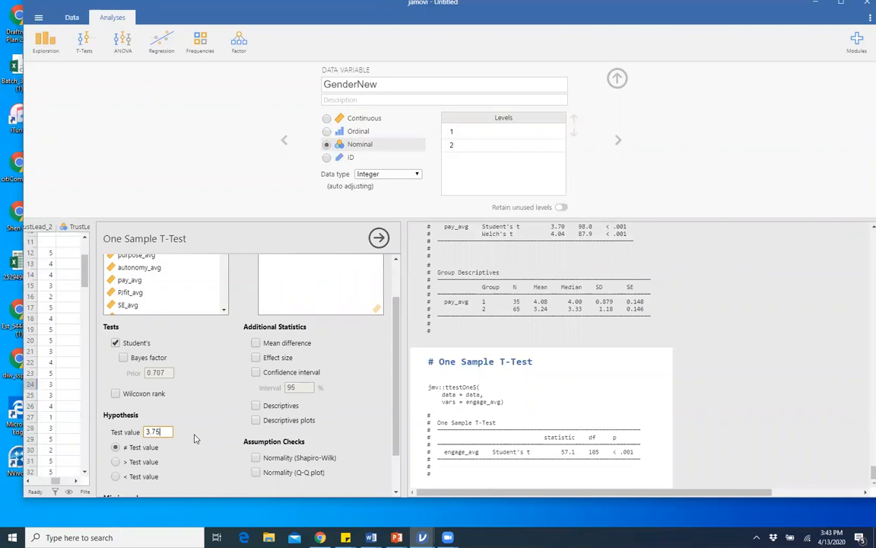
{"action": "left_click", "coordinate": [638, 367]}
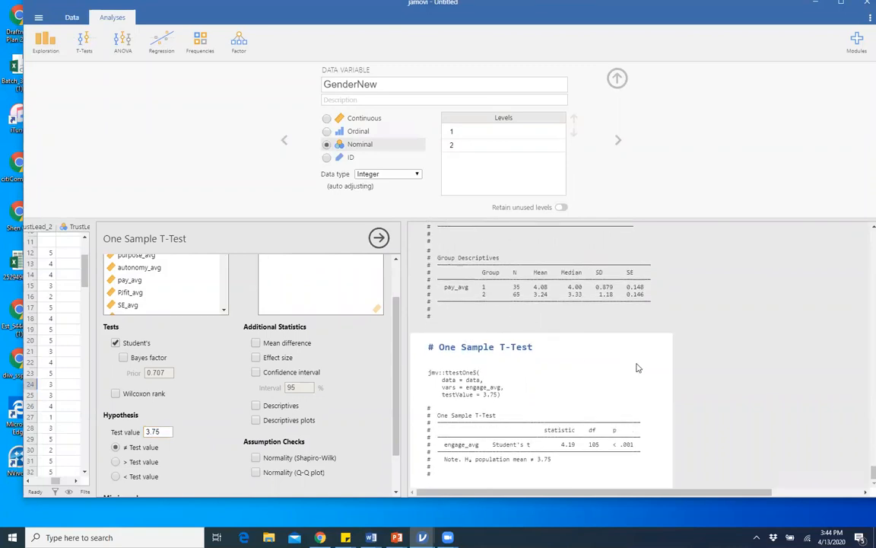
{"action": "left_click", "coordinate": [255, 406]}
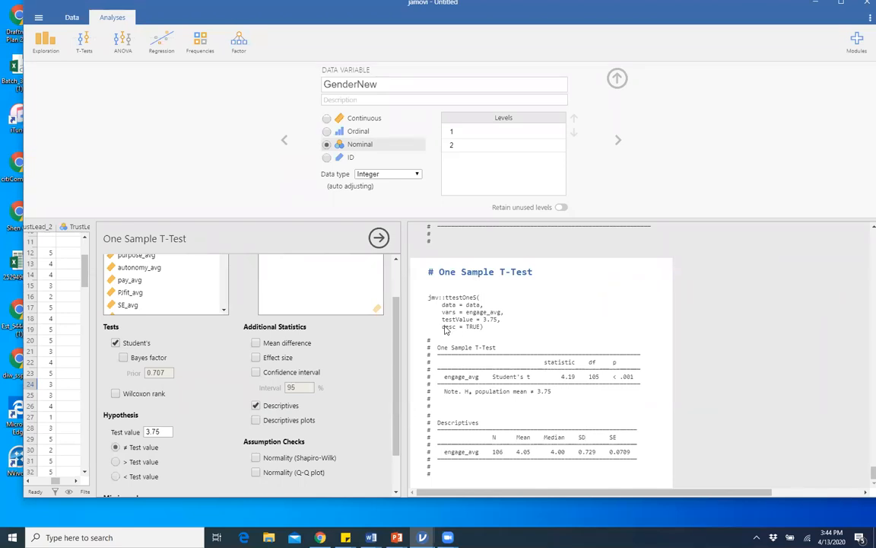
{"action": "scroll", "coordinate": [435, 354], "scroll_direction": "up", "scroll_amount": 10}
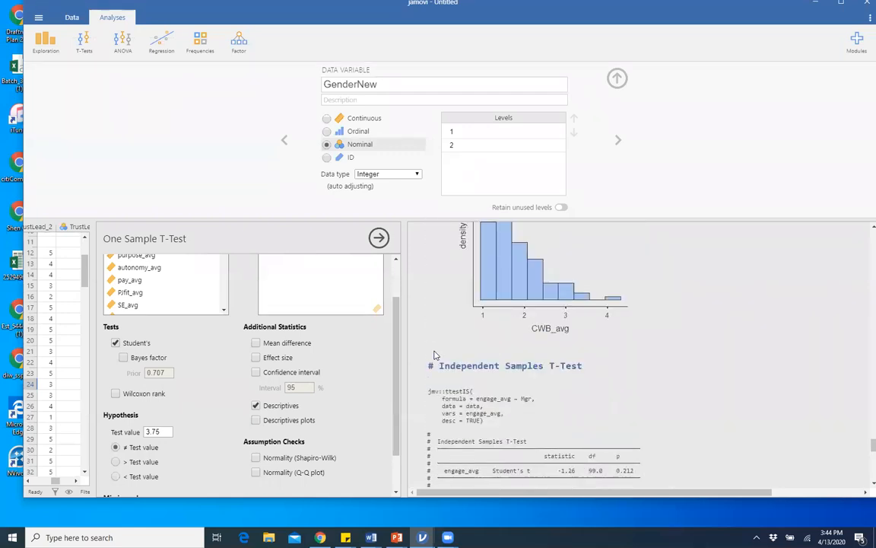
Step: Create a One-Way ANOVA with tenure_category as its grouping variable
{"action": "scroll", "coordinate": [273, 312], "scroll_direction": "up", "scroll_amount": 2}
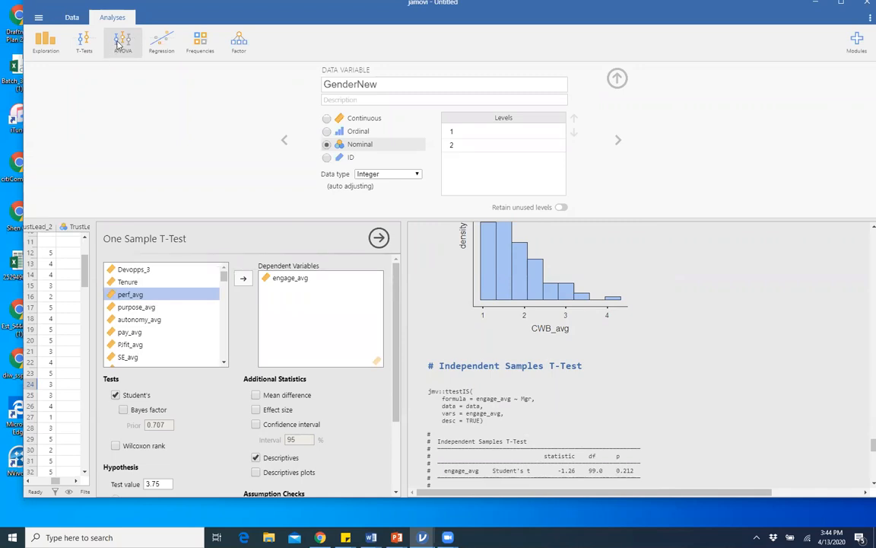
{"action": "left_click", "coordinate": [118, 48]}
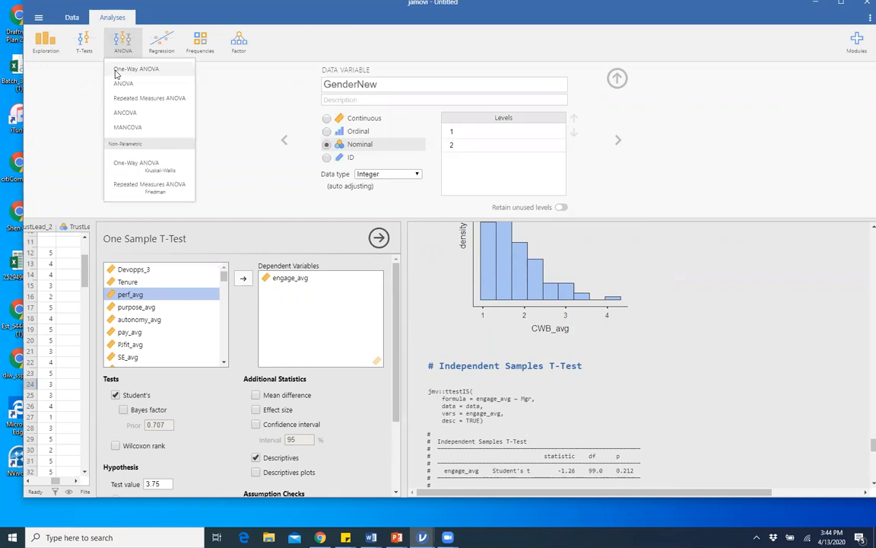
{"action": "left_click", "coordinate": [115, 71]}
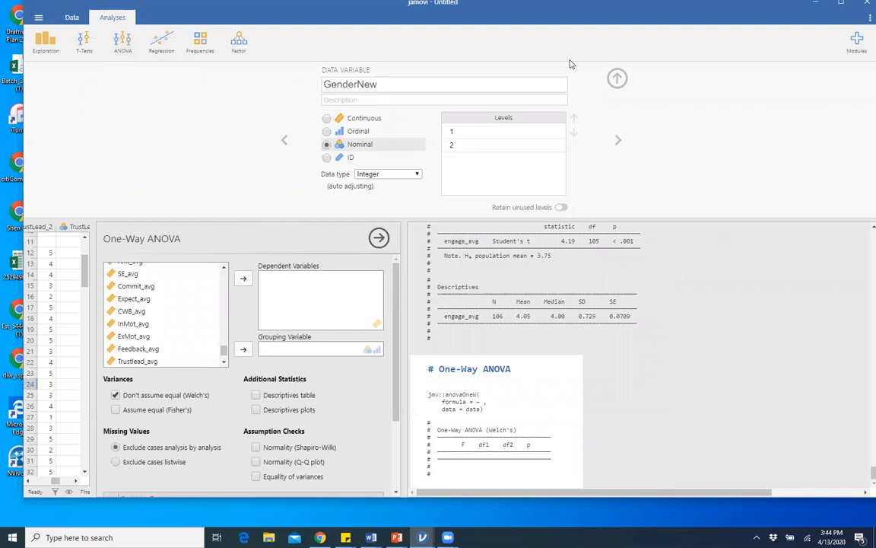
{"action": "scroll", "coordinate": [167, 326], "scroll_direction": "up", "scroll_amount": 10}
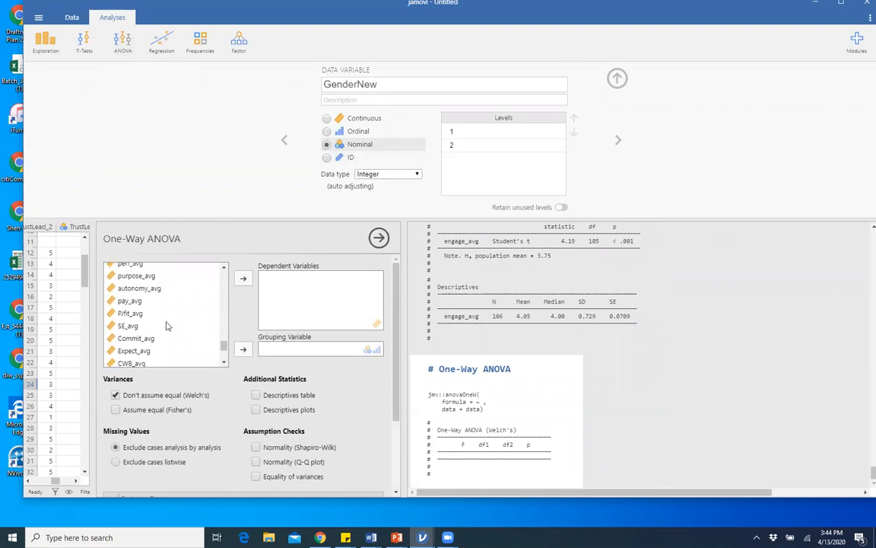
{"action": "scroll", "coordinate": [168, 326], "scroll_direction": "down", "scroll_amount": 10}
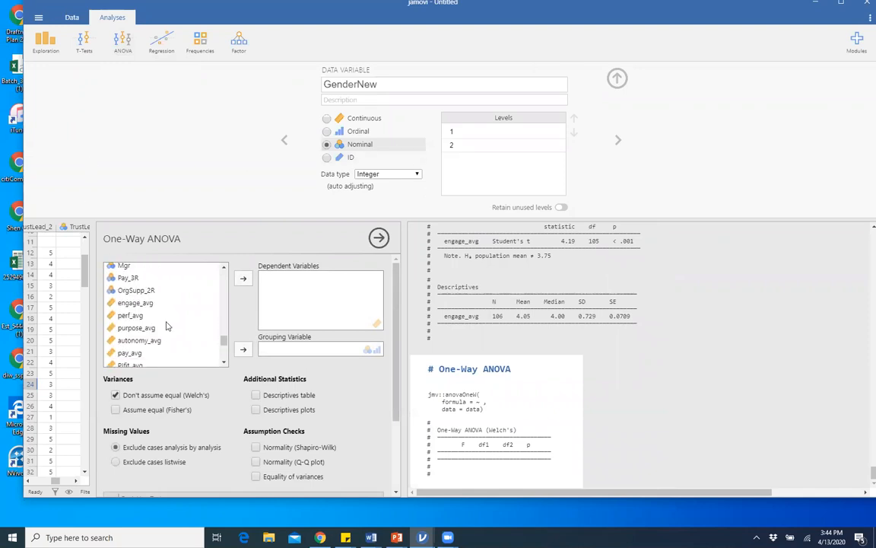
{"action": "scroll", "coordinate": [167, 325], "scroll_direction": "up", "scroll_amount": 6}
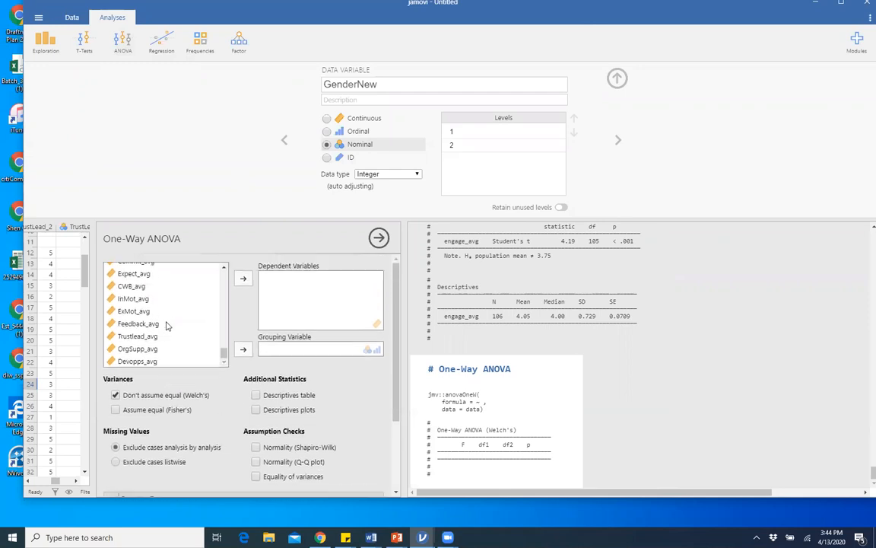
{"action": "scroll", "coordinate": [167, 325], "scroll_direction": "up", "scroll_amount": 5}
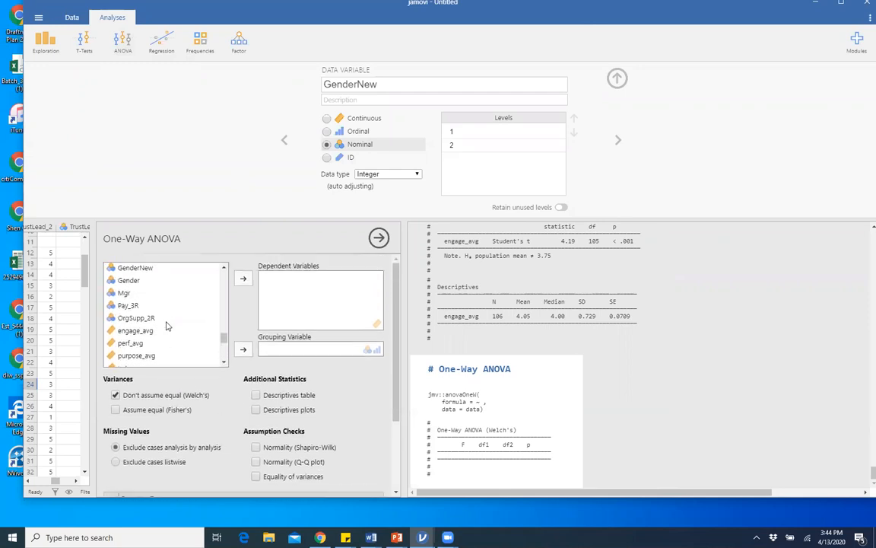
{"action": "left_click", "coordinate": [164, 306]}
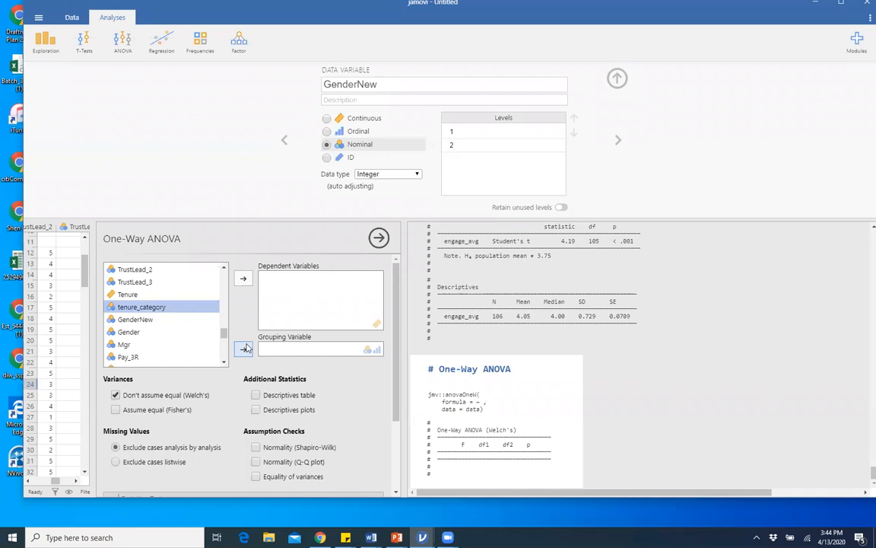
{"action": "left_click", "coordinate": [244, 349]}
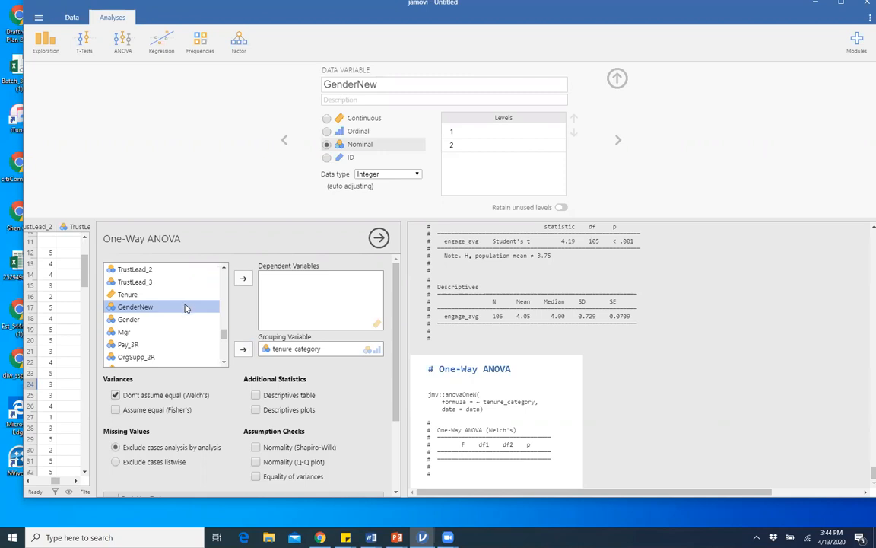
Step: Set Commit_avg as the dependent variable of the tenure_category One-Way ANOVA
{"action": "scroll", "coordinate": [185, 309], "scroll_direction": "up", "scroll_amount": 2}
{"action": "scroll", "coordinate": [185, 309], "scroll_direction": "up", "scroll_amount": 6}
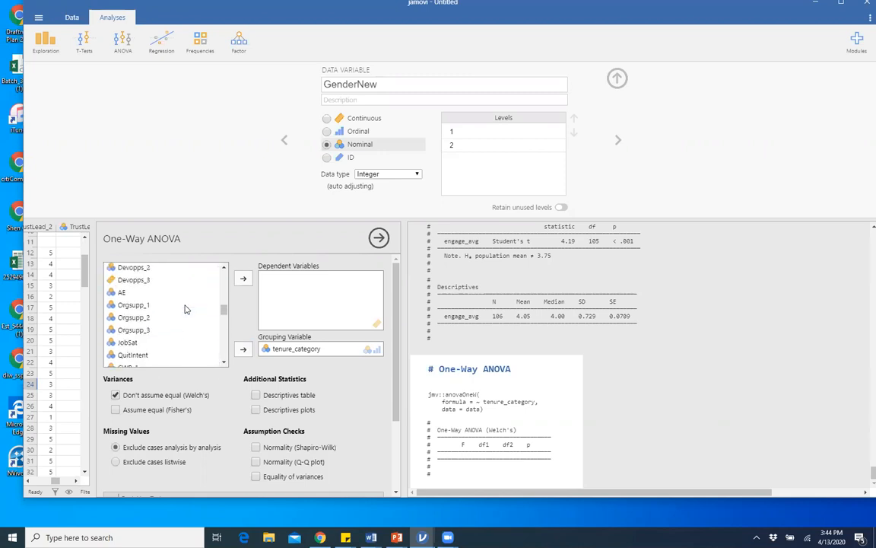
{"action": "scroll", "coordinate": [187, 309], "scroll_direction": "up", "scroll_amount": 3}
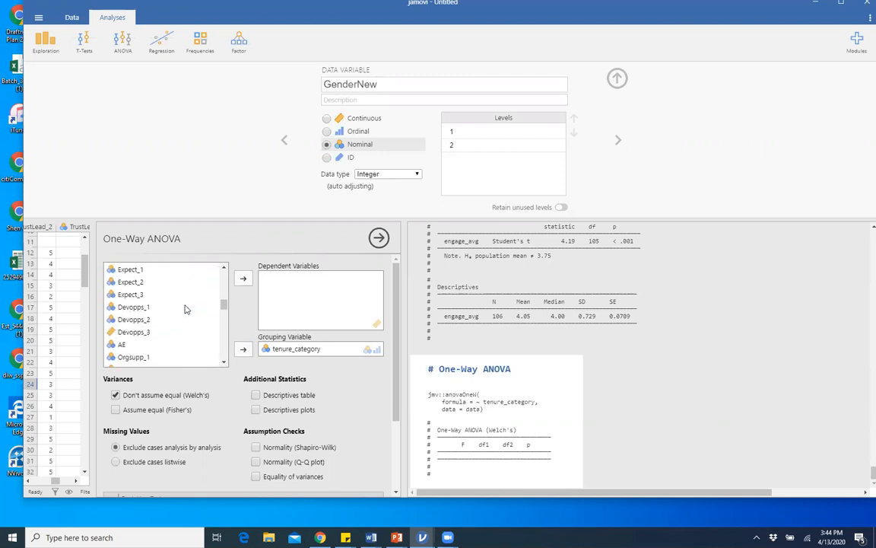
{"action": "scroll", "coordinate": [191, 315], "scroll_direction": "down", "scroll_amount": 8}
{"action": "scroll", "coordinate": [190, 316], "scroll_direction": "up", "scroll_amount": 4}
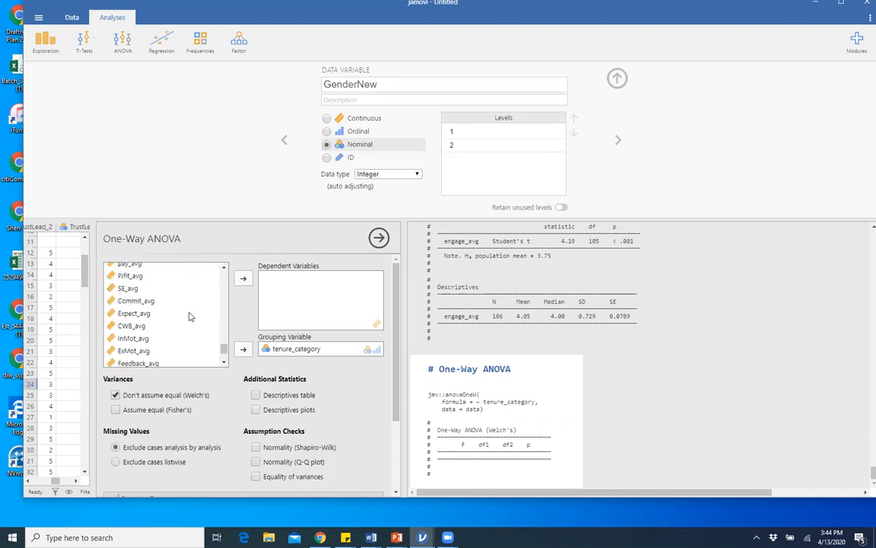
{"action": "left_click", "coordinate": [194, 300]}
{"action": "left_click", "coordinate": [242, 279]}
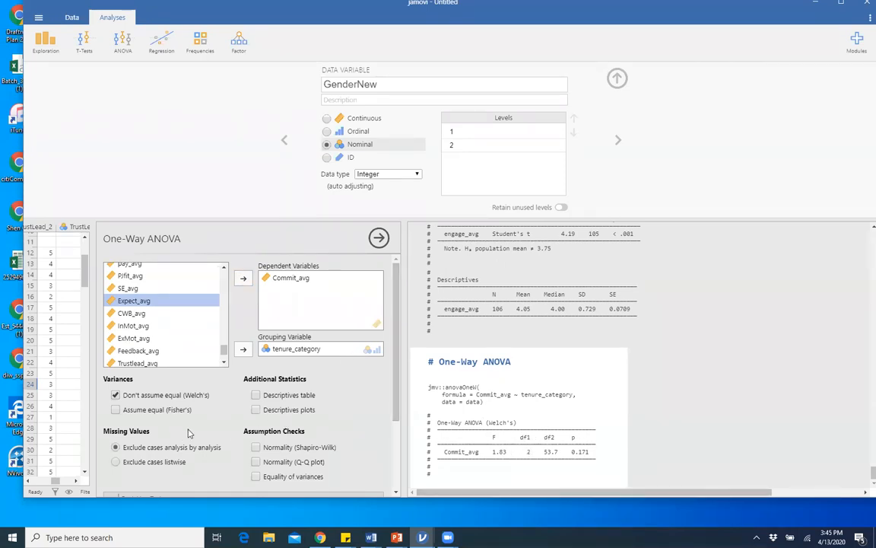
Step: Add a Tukey (equal variances) post-hoc test to the Commit_avg ANOVA and review the pairwise comparisons
{"action": "scroll", "coordinate": [171, 390], "scroll_direction": "down", "scroll_amount": 3}
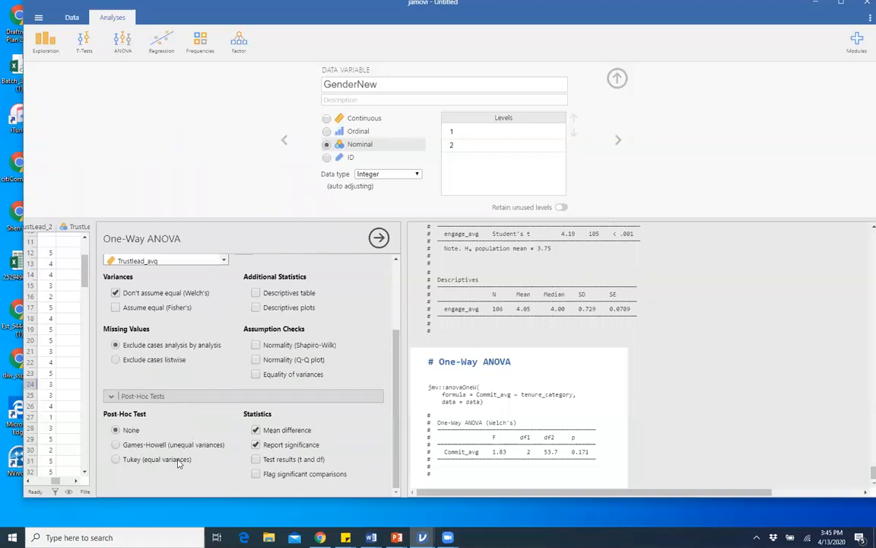
{"action": "left_click", "coordinate": [116, 460]}
{"action": "scroll", "coordinate": [613, 398], "scroll_direction": "down", "scroll_amount": 2}
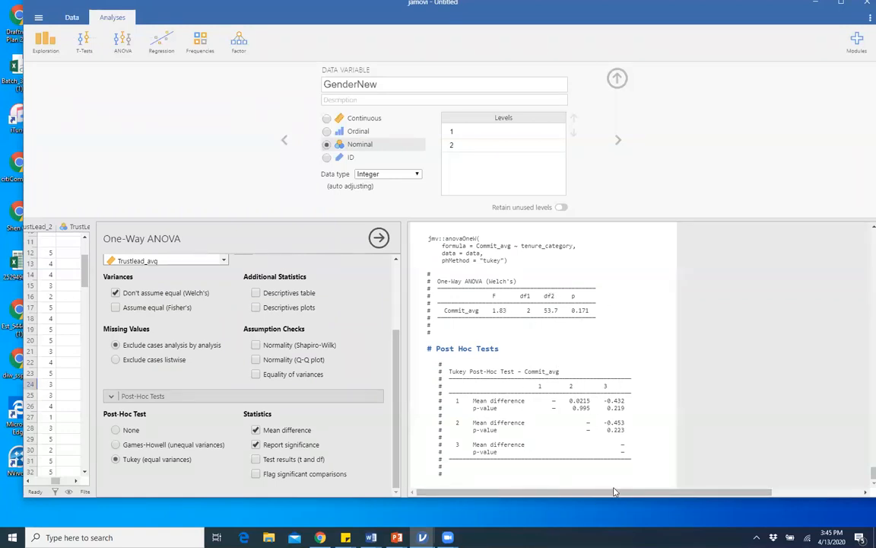
{"action": "scroll", "coordinate": [324, 367], "scroll_direction": "up", "scroll_amount": 1}
{"action": "scroll", "coordinate": [325, 366], "scroll_direction": "up", "scroll_amount": 5}
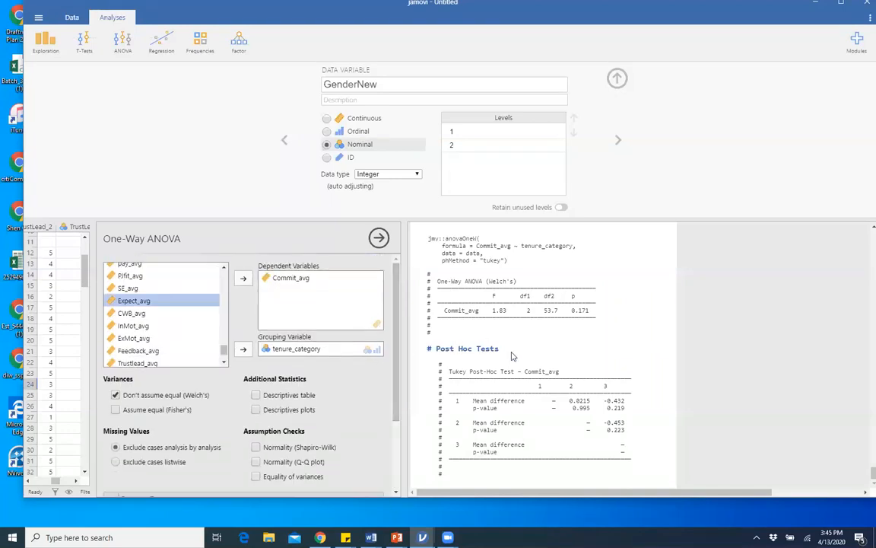
Step: Create a Correlation Matrix containing engage_avg and Commit_avg
{"action": "left_click", "coordinate": [163, 47]}
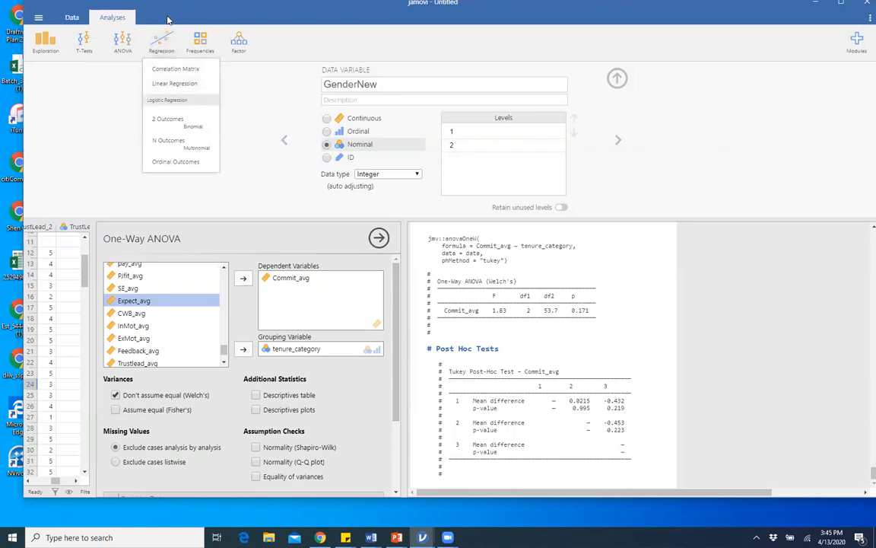
{"action": "left_click", "coordinate": [156, 73]}
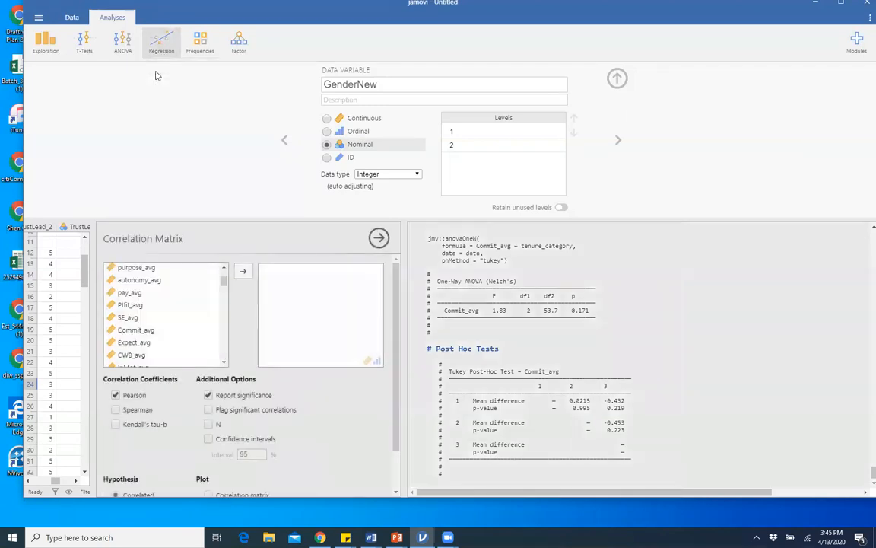
{"action": "scroll", "coordinate": [189, 291], "scroll_direction": "down", "scroll_amount": 2}
{"action": "scroll", "coordinate": [190, 290], "scroll_direction": "up", "scroll_amount": 2}
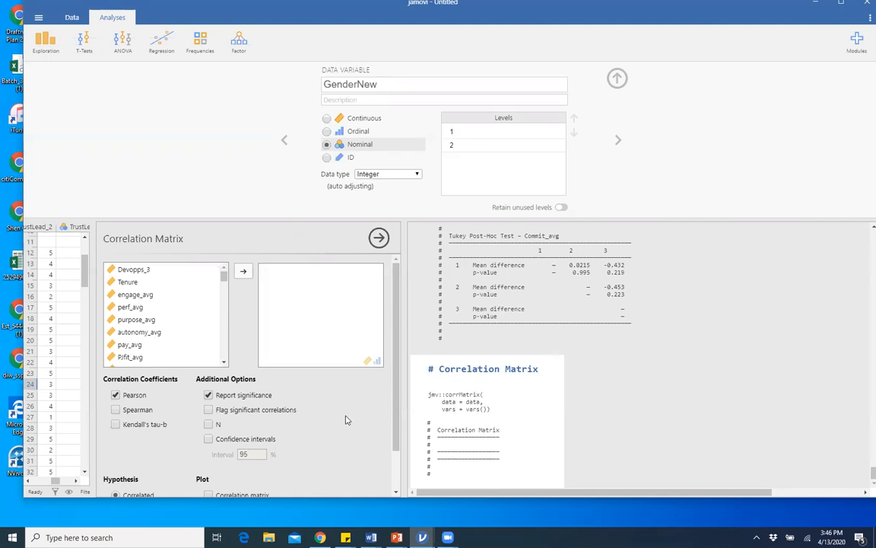
{"action": "scroll", "coordinate": [145, 304], "scroll_direction": "down", "scroll_amount": 2}
{"action": "scroll", "coordinate": [141, 305], "scroll_direction": "up", "scroll_amount": 2}
{"action": "left_click", "coordinate": [141, 296]}
{"action": "left_click", "coordinate": [242, 272]}
{"action": "scroll", "coordinate": [151, 298], "scroll_direction": "down", "scroll_amount": 1}
{"action": "scroll", "coordinate": [151, 298], "scroll_direction": "down", "scroll_amount": 1}
{"action": "left_click", "coordinate": [135, 318]}
{"action": "left_click", "coordinate": [243, 271]}
Step: Add purpose_avg, autonomy_avg, pay_avg, PJfit_avg, SE_avg and Expect_avg to the Correlation Matrix
{"action": "scroll", "coordinate": [149, 293], "scroll_direction": "up", "scroll_amount": 2}
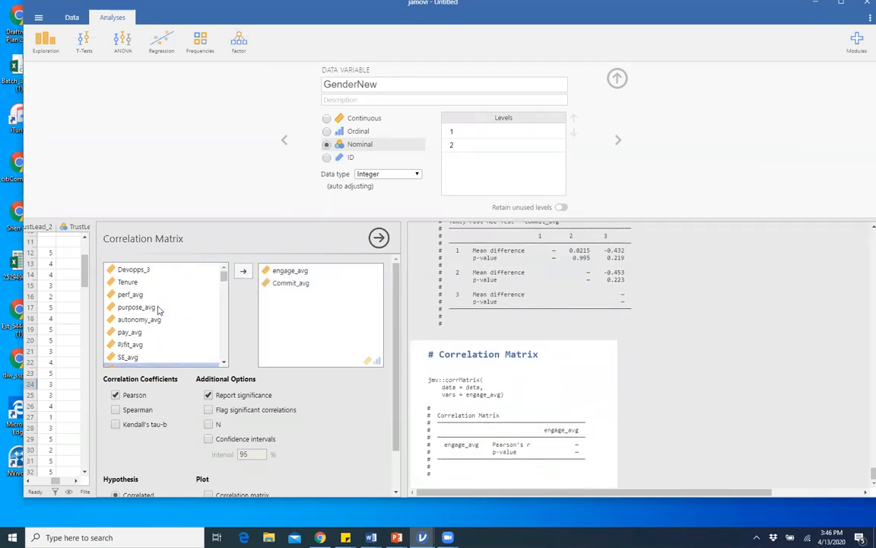
{"action": "left_click", "coordinate": [137, 305]}
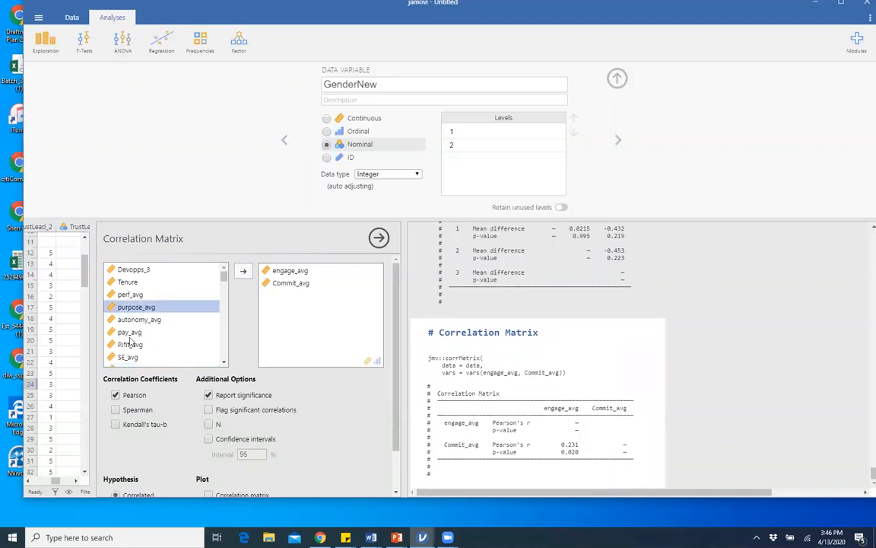
{"action": "left_click", "coordinate": [131, 345], "text": "shift"}
{"action": "left_click", "coordinate": [130, 356], "text": "shift"}
{"action": "scroll", "coordinate": [143, 335], "scroll_direction": "down", "scroll_amount": 2}
{"action": "left_click", "coordinate": [134, 317], "text": "shift"}
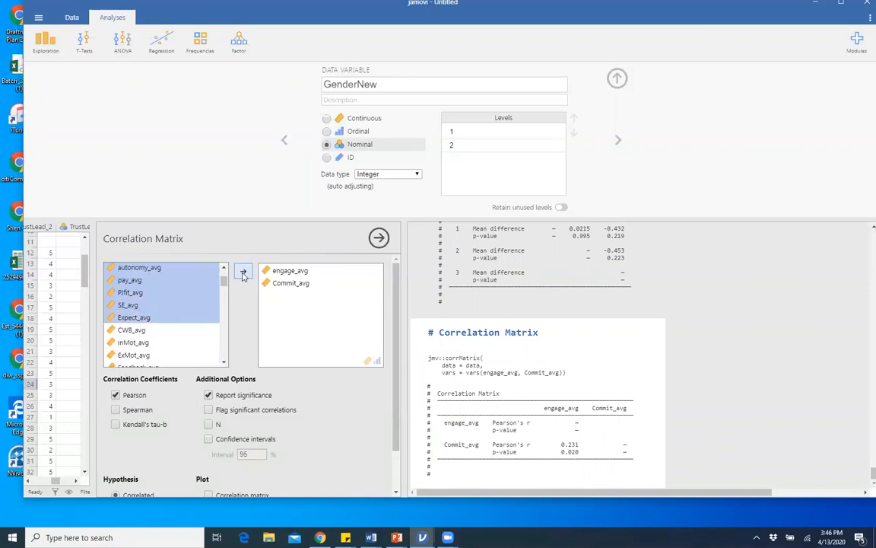
{"action": "left_click", "coordinate": [242, 273]}
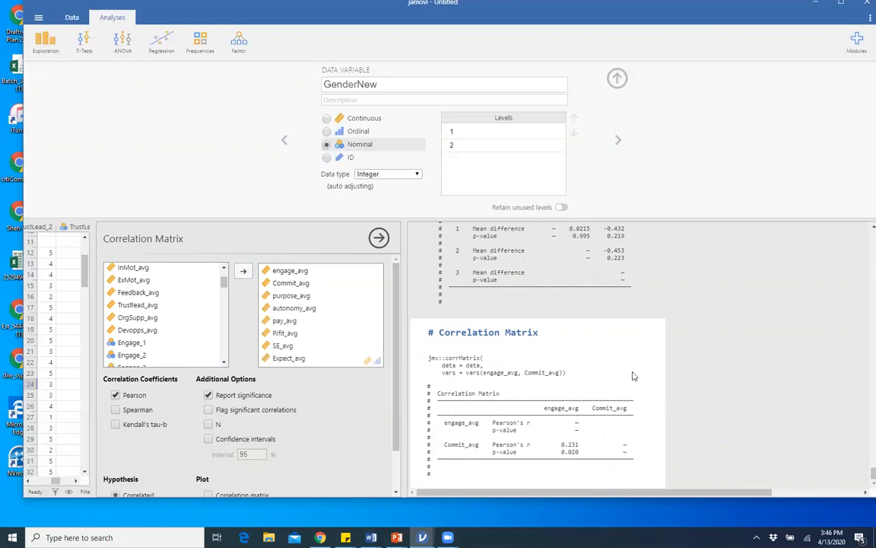
{"action": "left_click", "coordinate": [760, 422]}
{"action": "left_click", "coordinate": [479, 411]}
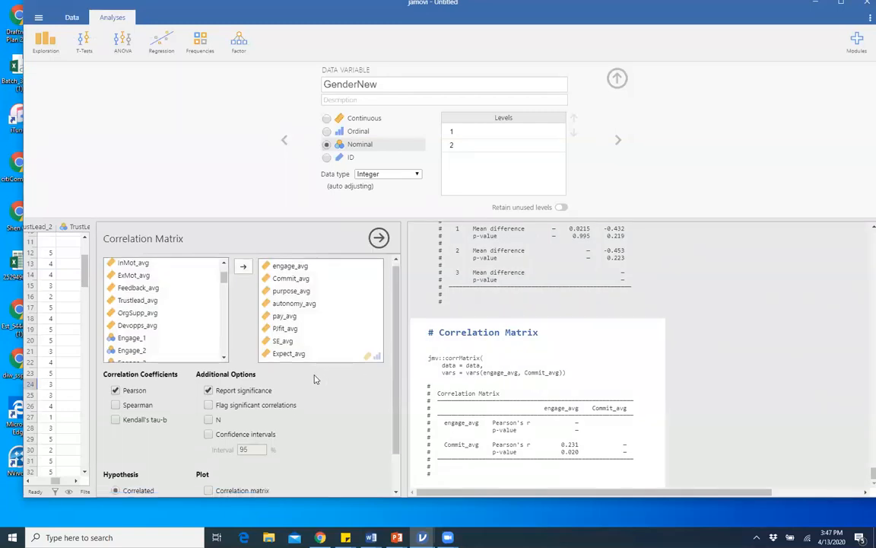
Step: Flag significant correlations in the Correlation Matrix and examine the coefficients and p-values
{"action": "scroll", "coordinate": [283, 338], "scroll_direction": "down", "scroll_amount": 1}
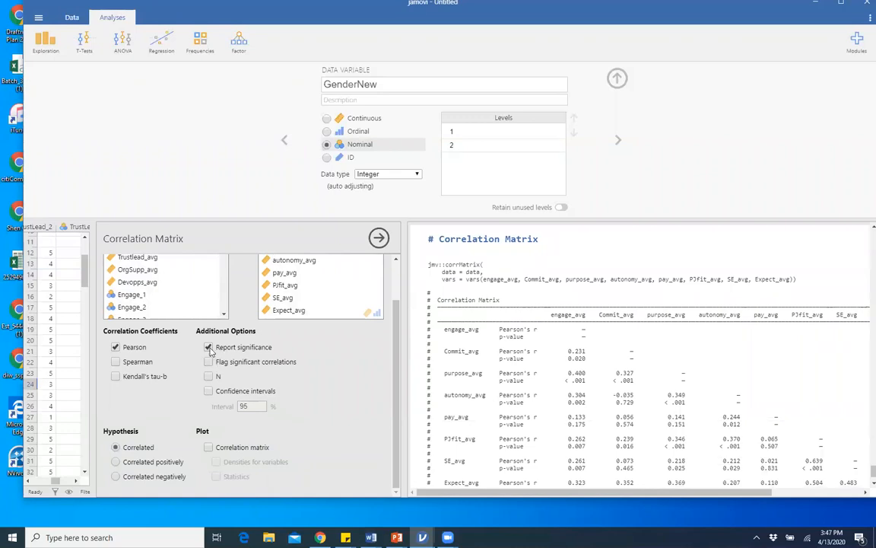
{"action": "left_click", "coordinate": [210, 362]}
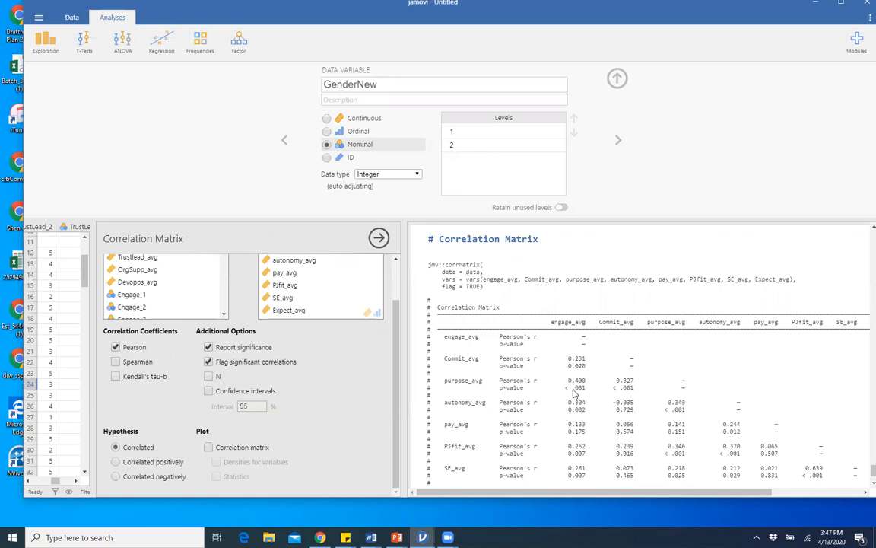
{"action": "scroll", "coordinate": [574, 392], "scroll_direction": "down", "scroll_amount": 3}
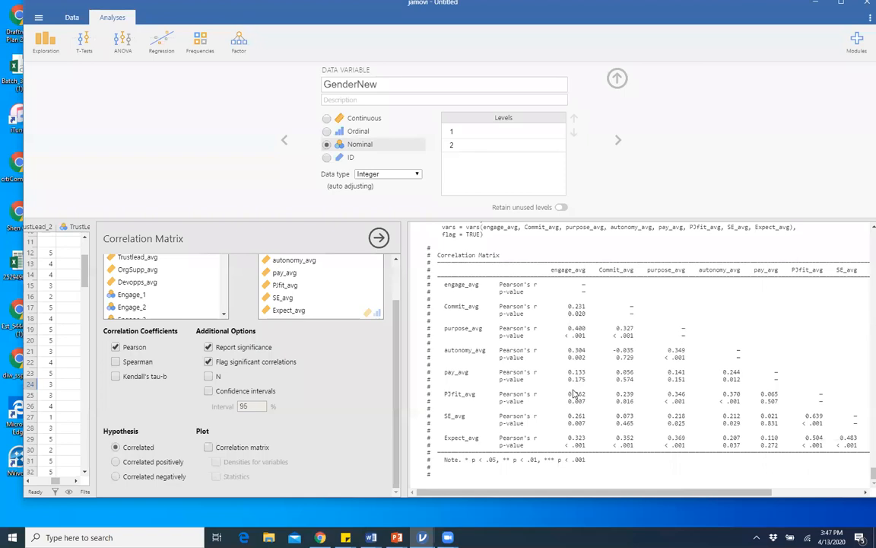
{"action": "scroll", "coordinate": [574, 392], "scroll_direction": "up", "scroll_amount": 1}
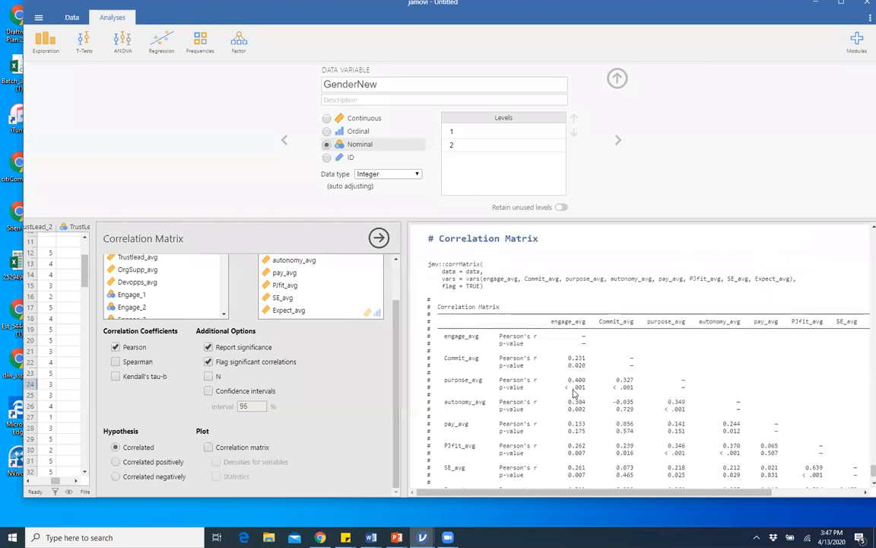
{"action": "scroll", "coordinate": [627, 433], "scroll_direction": "down", "scroll_amount": 1}
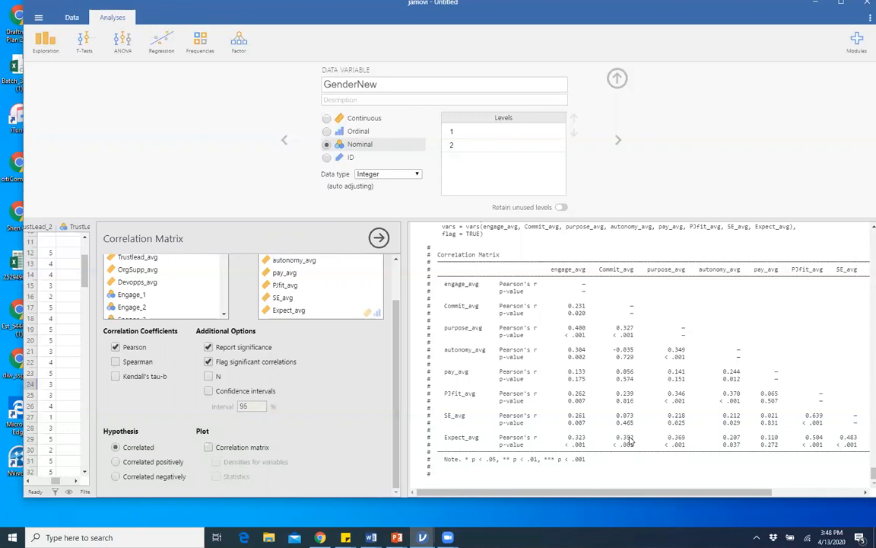
{"action": "scroll", "coordinate": [338, 334], "scroll_direction": "up", "scroll_amount": 2}
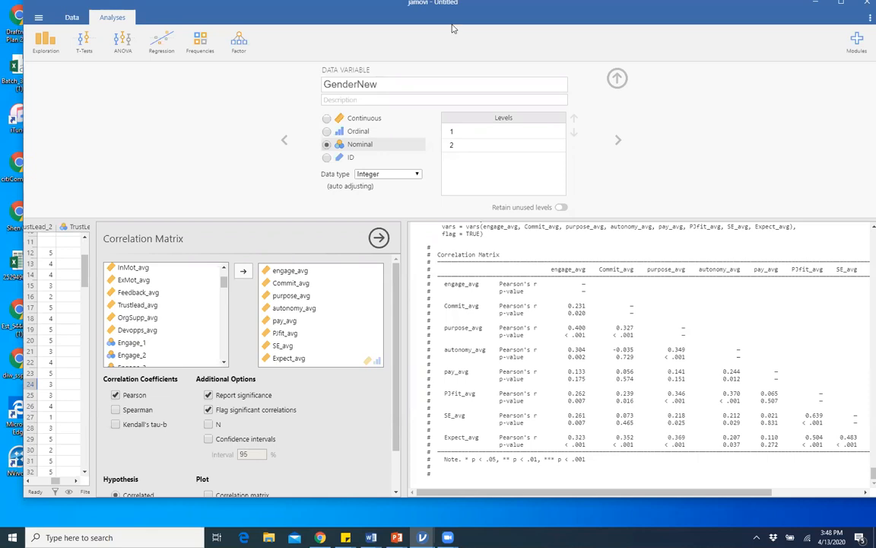
Step: Create a Linear Regression with engage_avg as the dependent variable and purpose_avg as a covariate
{"action": "left_click", "coordinate": [146, 45]}
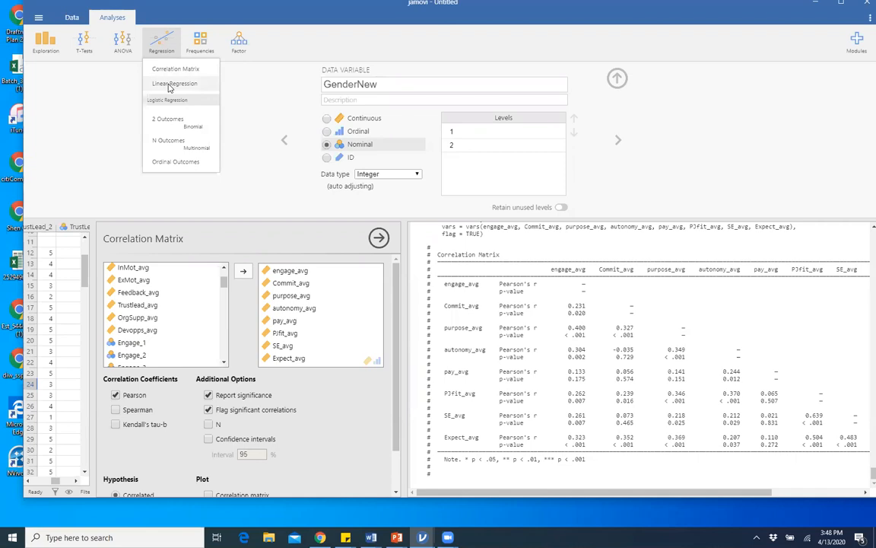
{"action": "left_click", "coordinate": [170, 85]}
{"action": "scroll", "coordinate": [173, 304], "scroll_direction": "down", "scroll_amount": 5}
{"action": "scroll", "coordinate": [223, 363], "scroll_direction": "down", "scroll_amount": 5}
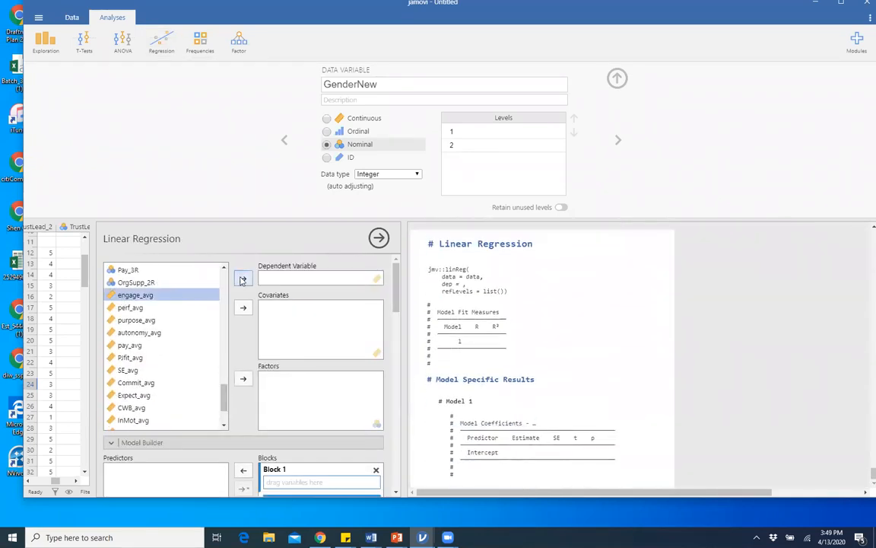
{"action": "left_click", "coordinate": [243, 279]}
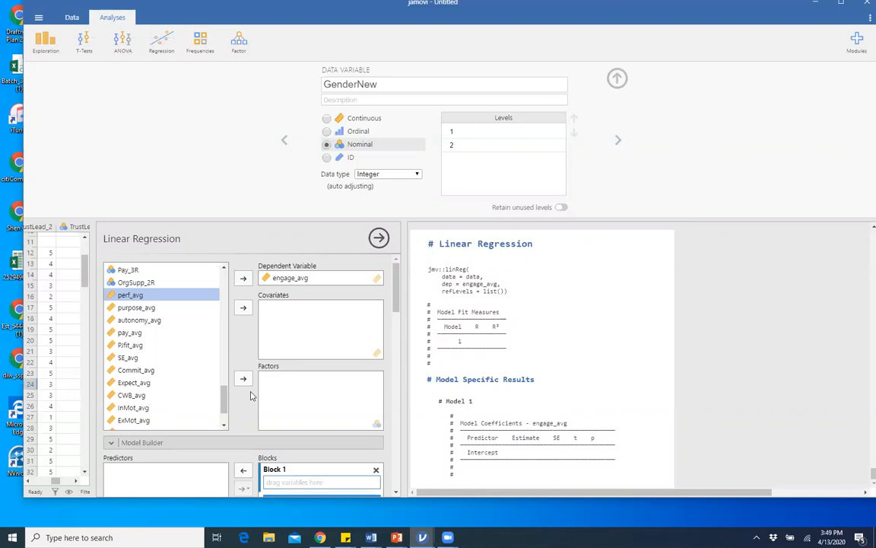
{"action": "left_click", "coordinate": [183, 308]}
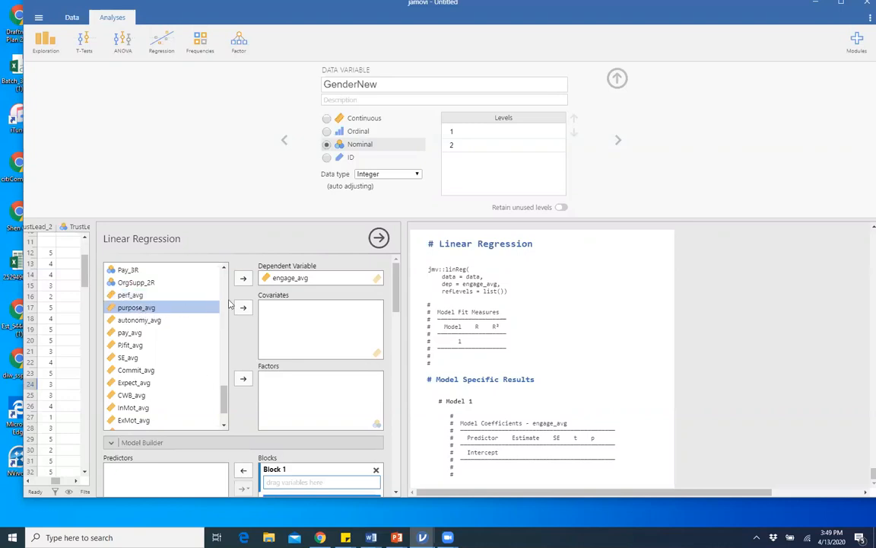
{"action": "left_click", "coordinate": [243, 307]}
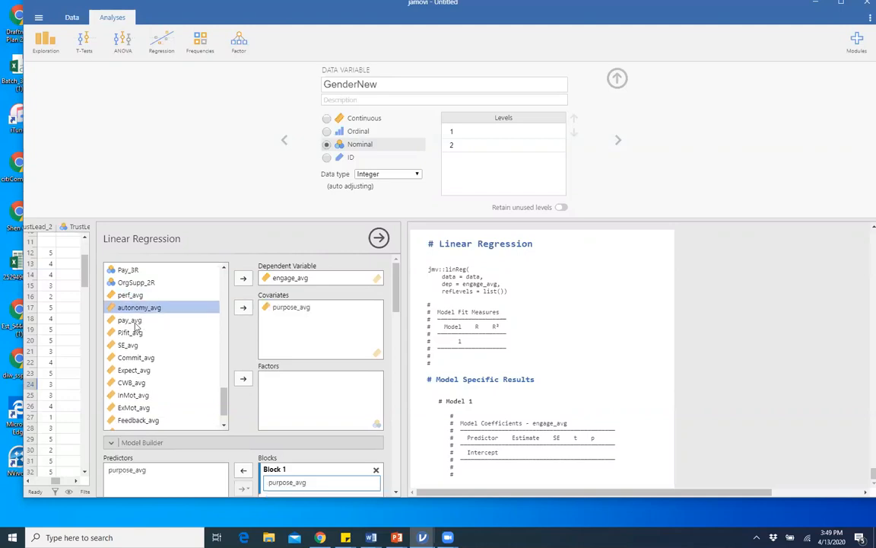
Step: Add autonomy_avg, PJfit_avg, SE_avg and Expect_avg as covariates in the Linear Regression
{"action": "left_click", "coordinate": [244, 309]}
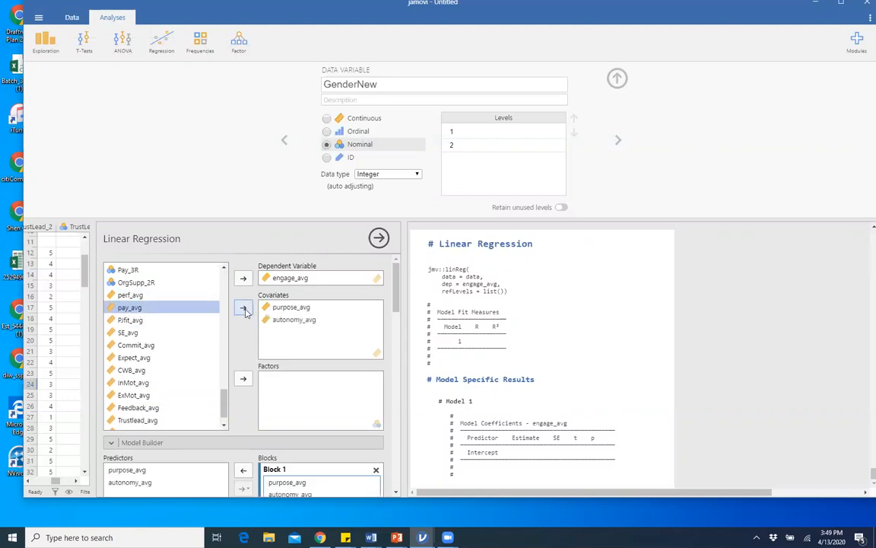
{"action": "left_click", "coordinate": [132, 320]}
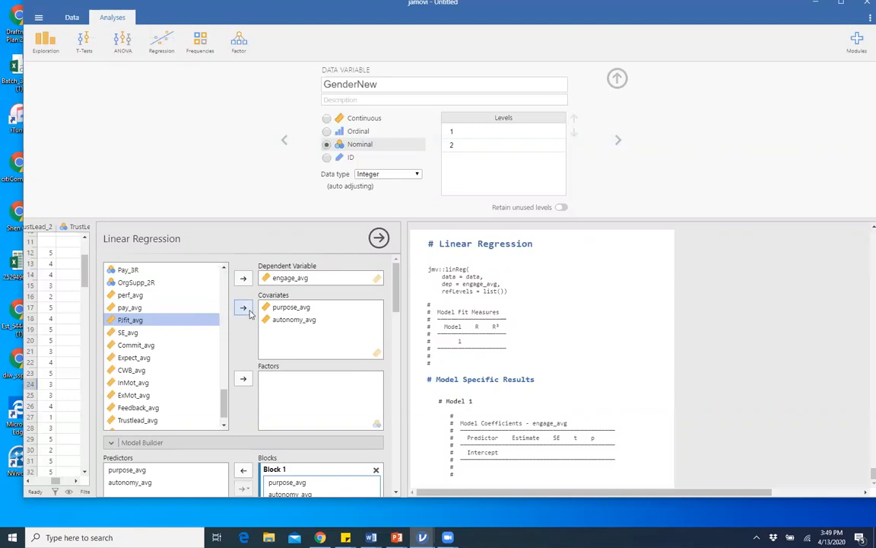
{"action": "left_click", "coordinate": [243, 309]}
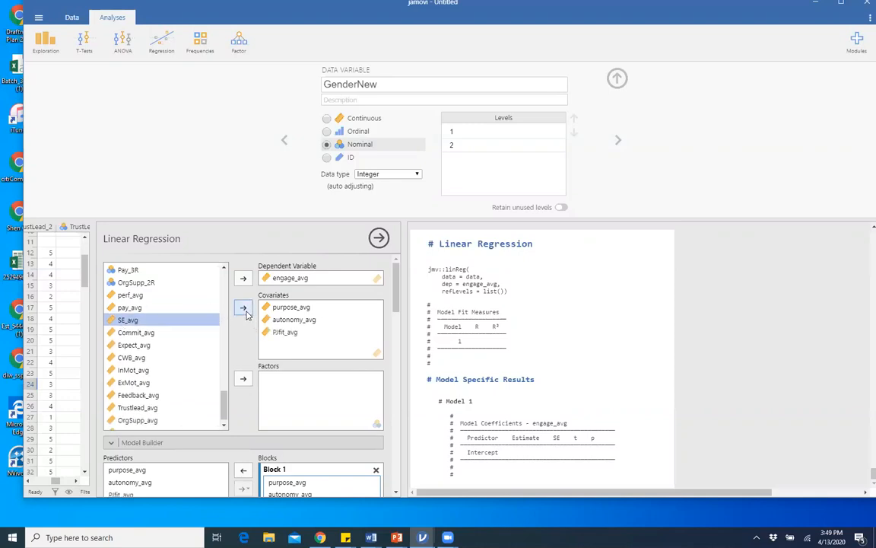
{"action": "left_click", "coordinate": [243, 310]}
{"action": "left_click", "coordinate": [165, 334]}
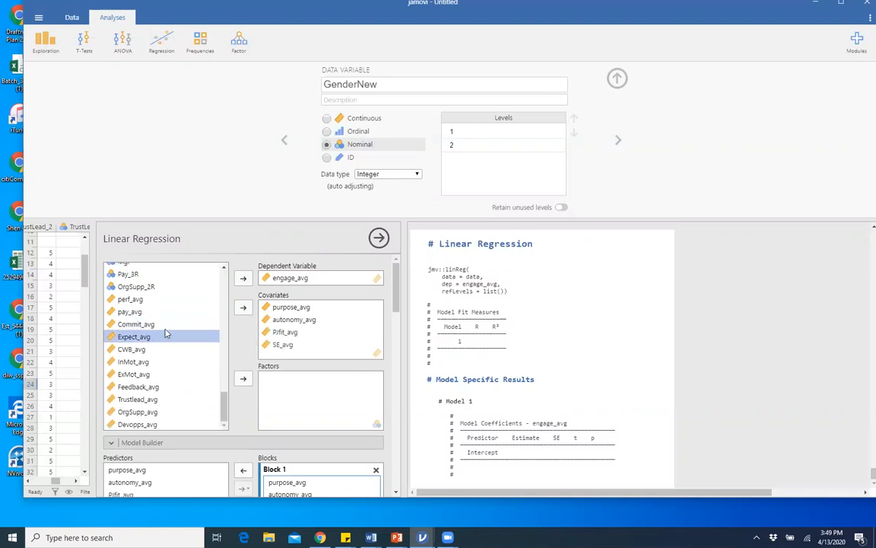
{"action": "left_click", "coordinate": [243, 307]}
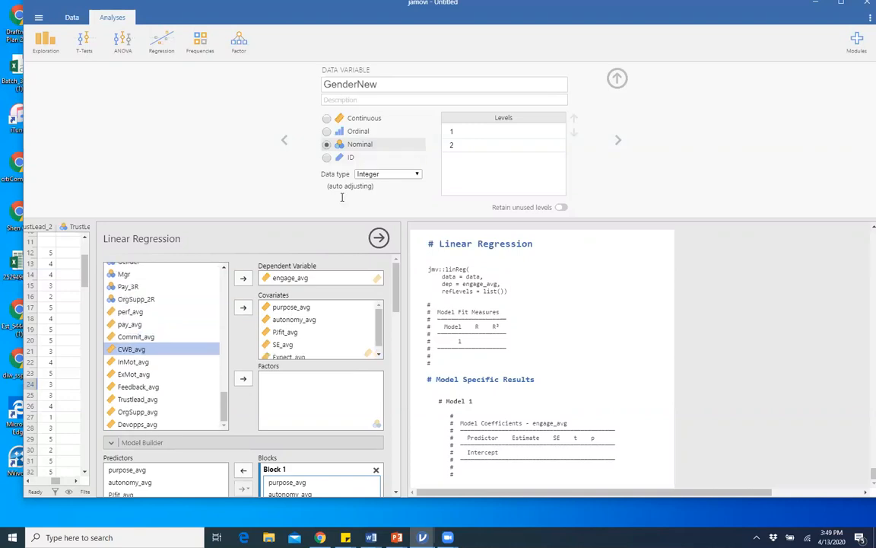
Step: Turn on the overall model F test and the standardized estimate for the Linear Regression
{"action": "scroll", "coordinate": [334, 328], "scroll_direction": "down", "scroll_amount": 3}
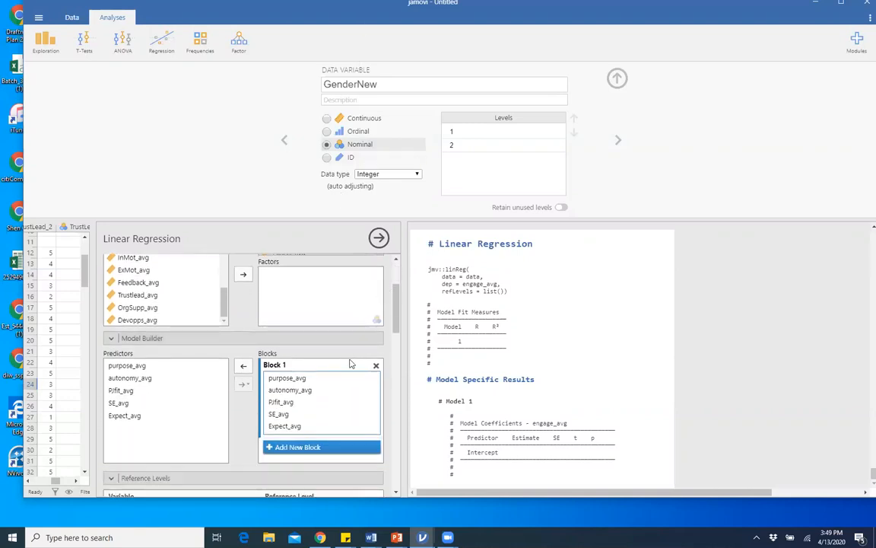
{"action": "scroll", "coordinate": [349, 352], "scroll_direction": "down", "scroll_amount": 2}
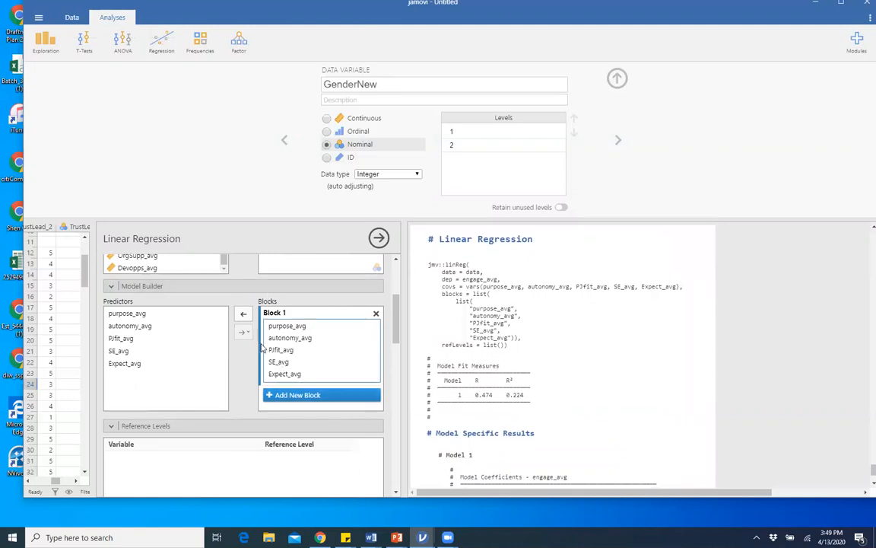
{"action": "scroll", "coordinate": [262, 360], "scroll_direction": "up", "scroll_amount": 3}
{"action": "scroll", "coordinate": [292, 380], "scroll_direction": "down", "scroll_amount": 2}
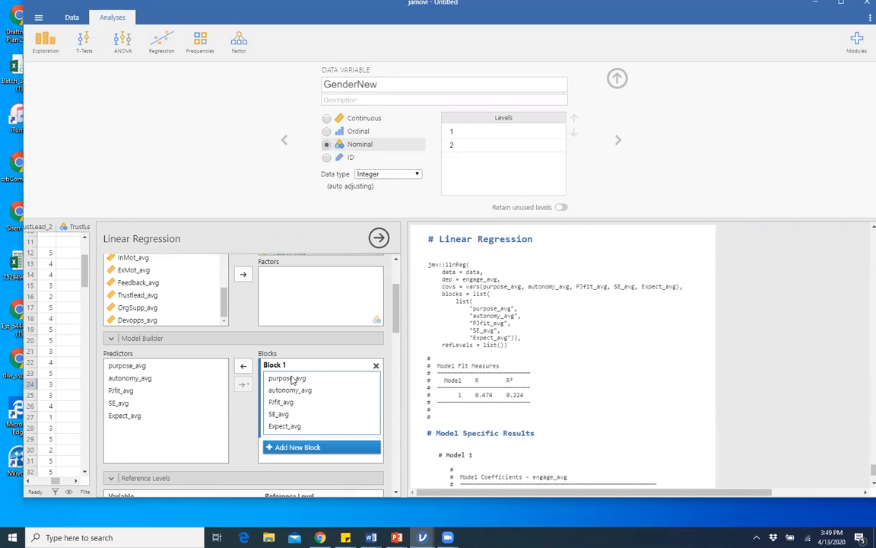
{"action": "scroll", "coordinate": [300, 365], "scroll_direction": "down", "scroll_amount": 3}
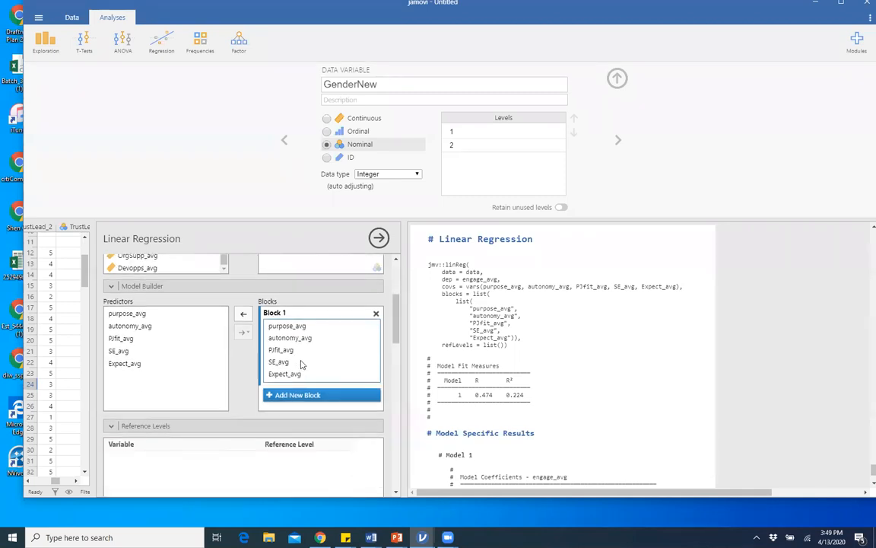
{"action": "scroll", "coordinate": [300, 361], "scroll_direction": "down", "scroll_amount": 4}
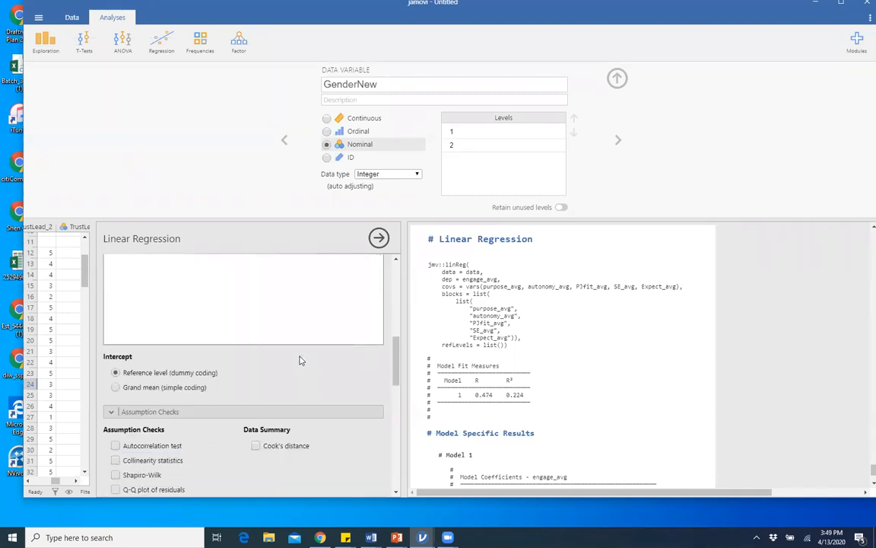
{"action": "scroll", "coordinate": [300, 361], "scroll_direction": "down", "scroll_amount": 2}
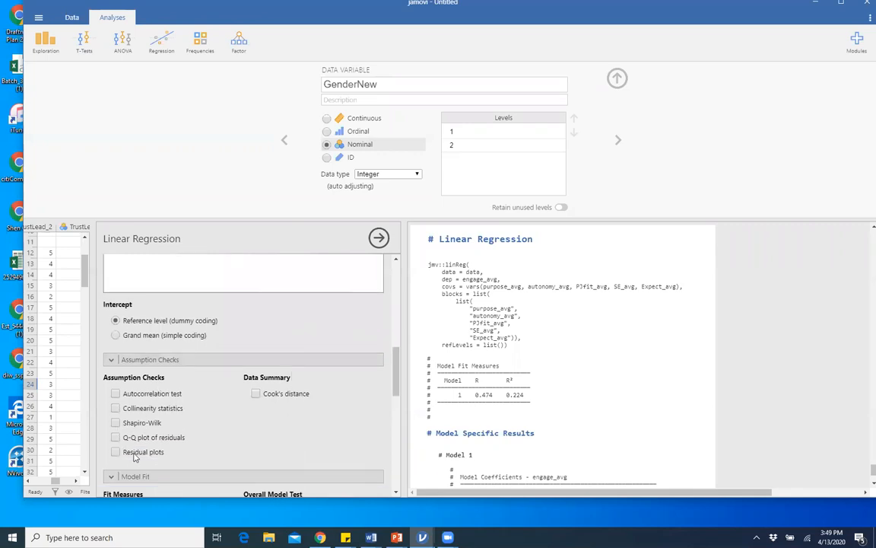
{"action": "scroll", "coordinate": [217, 363], "scroll_direction": "down", "scroll_amount": 2}
{"action": "scroll", "coordinate": [217, 366], "scroll_direction": "down", "scroll_amount": 4}
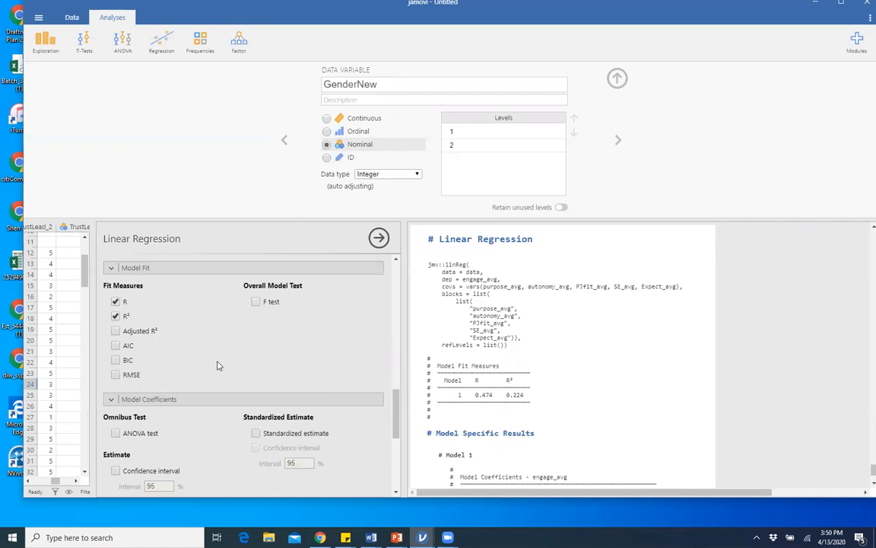
{"action": "left_click", "coordinate": [256, 301]}
{"action": "scroll", "coordinate": [287, 376], "scroll_direction": "down", "scroll_amount": 2}
{"action": "left_click", "coordinate": [256, 381]}
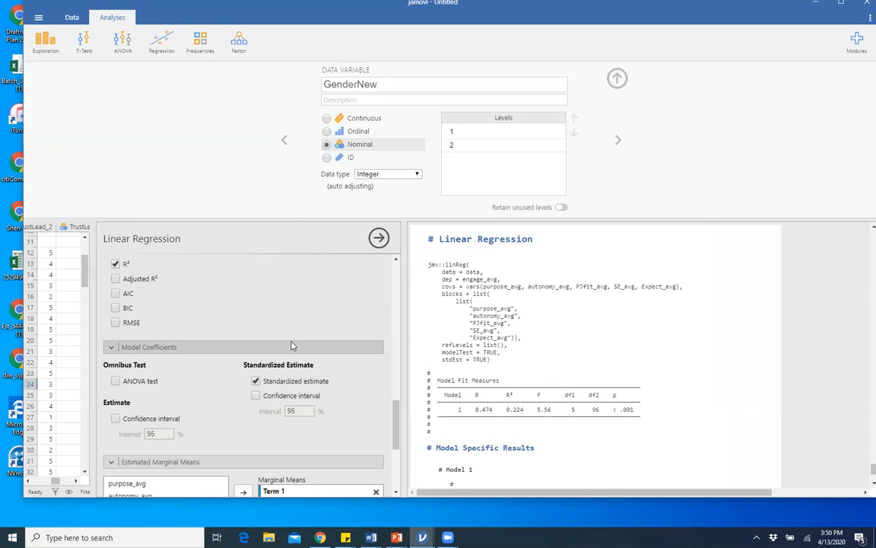
Step: Examine the model fit measures and the predictor coefficients of the engage_avg regression
{"action": "scroll", "coordinate": [293, 357], "scroll_direction": "down", "scroll_amount": 7}
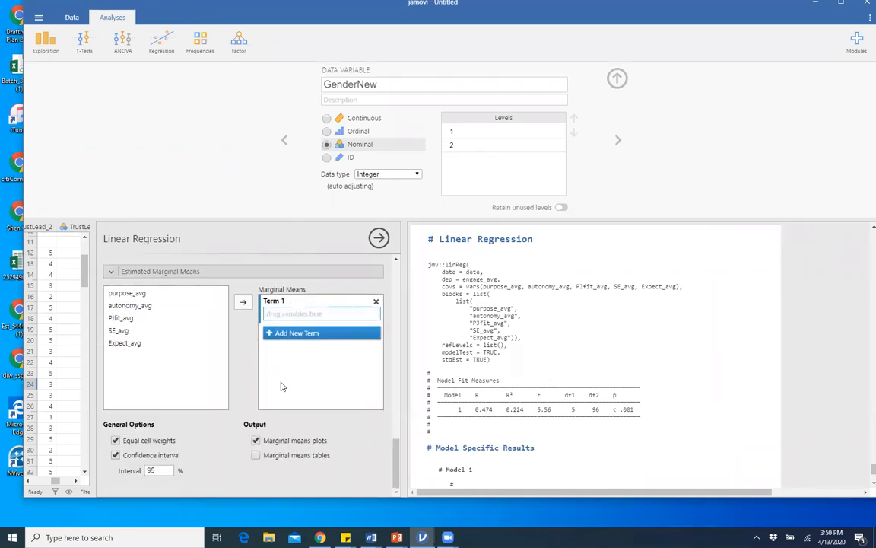
{"action": "scroll", "coordinate": [281, 387], "scroll_direction": "up", "scroll_amount": 15}
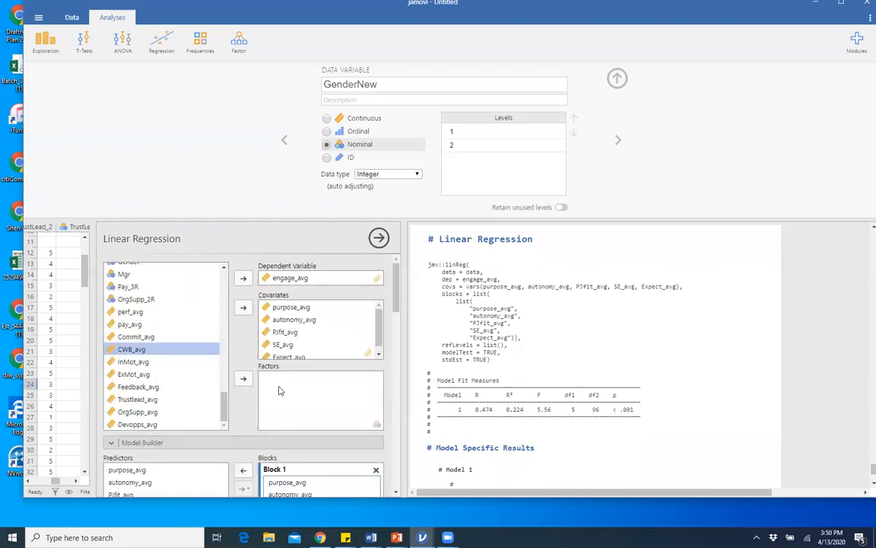
{"action": "scroll", "coordinate": [608, 342], "scroll_direction": "down", "scroll_amount": 2}
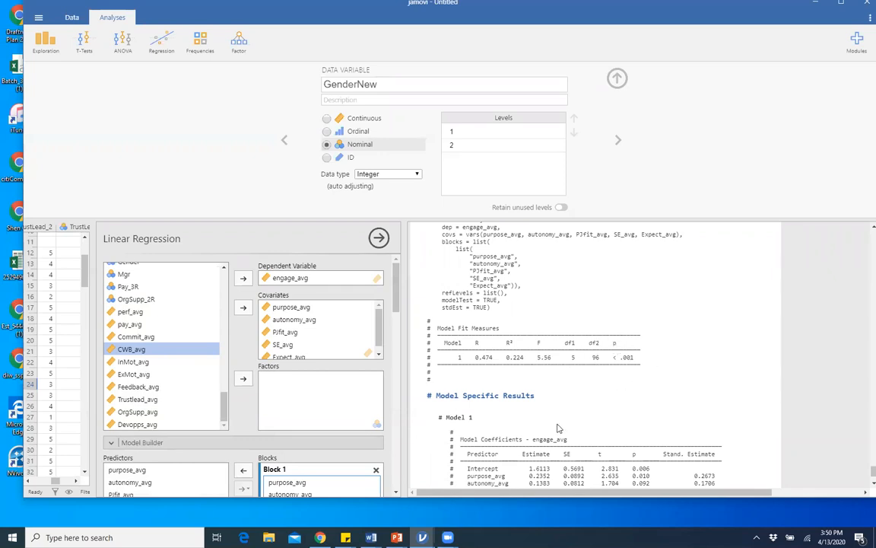
{"action": "scroll", "coordinate": [560, 422], "scroll_direction": "down", "scroll_amount": 1}
{"action": "scroll", "coordinate": [560, 422], "scroll_direction": "down", "scroll_amount": 1}
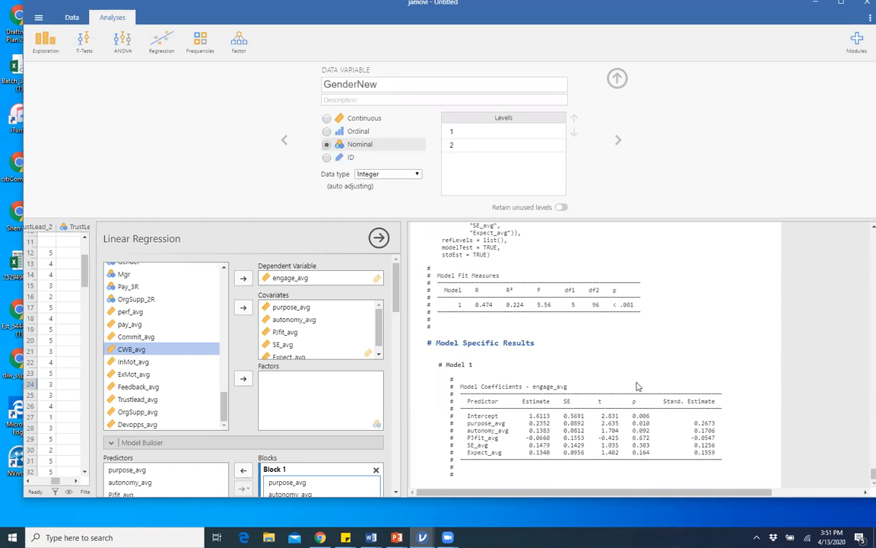
{"action": "scroll", "coordinate": [532, 358], "scroll_direction": "up", "scroll_amount": 2}
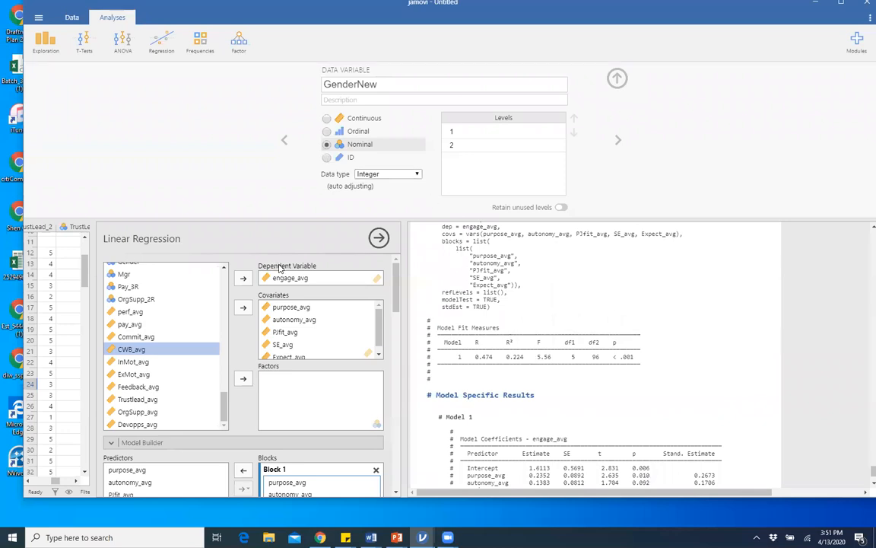
Step: Replace engage_avg with Commit_avg as the dependent variable of the Linear Regression
{"action": "left_click", "coordinate": [310, 278]}
{"action": "left_click", "coordinate": [243, 279]}
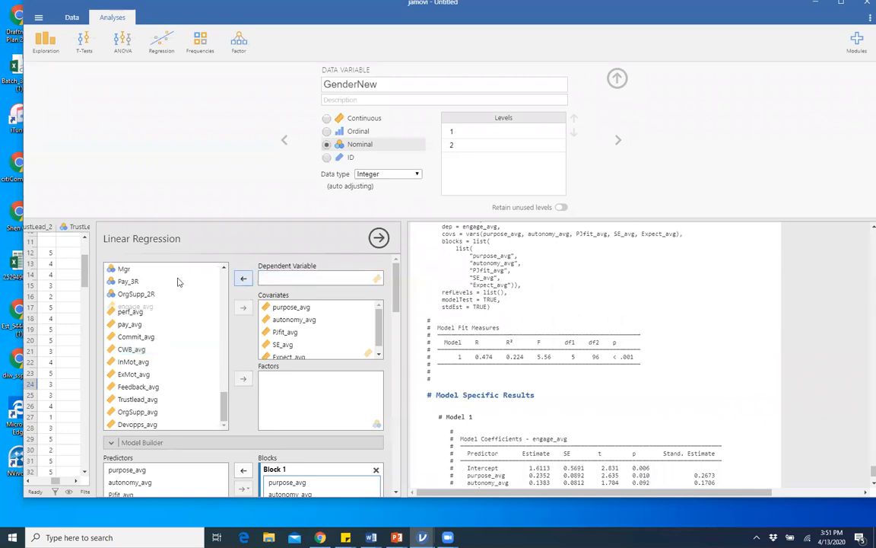
{"action": "left_click", "coordinate": [135, 337]}
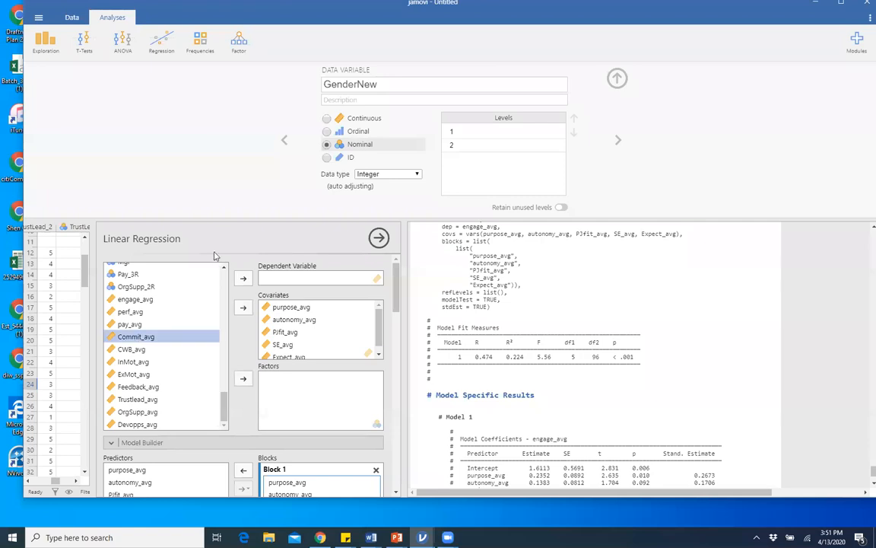
{"action": "left_click", "coordinate": [242, 278]}
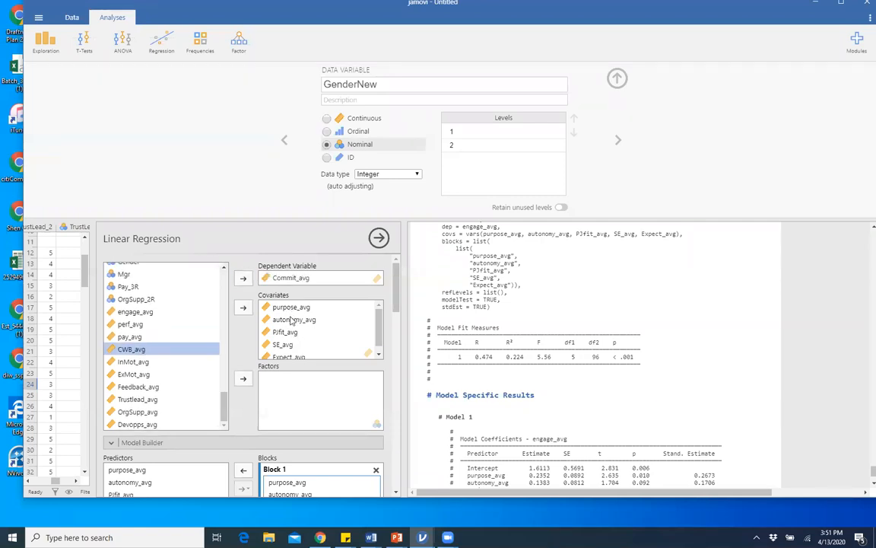
Step: Remove autonomy_avg and SE_avg from the covariates of the Commit_avg regression
{"action": "left_click", "coordinate": [293, 319]}
{"action": "left_click", "coordinate": [244, 308]}
{"action": "left_click", "coordinate": [280, 332]}
{"action": "left_click", "coordinate": [278, 332]}
{"action": "left_click", "coordinate": [244, 308]}
Step: Examine the fit measures and coefficients of the reduced Commit_avg regression and look over its remaining options
{"action": "scroll", "coordinate": [327, 390], "scroll_direction": "down", "scroll_amount": 1}
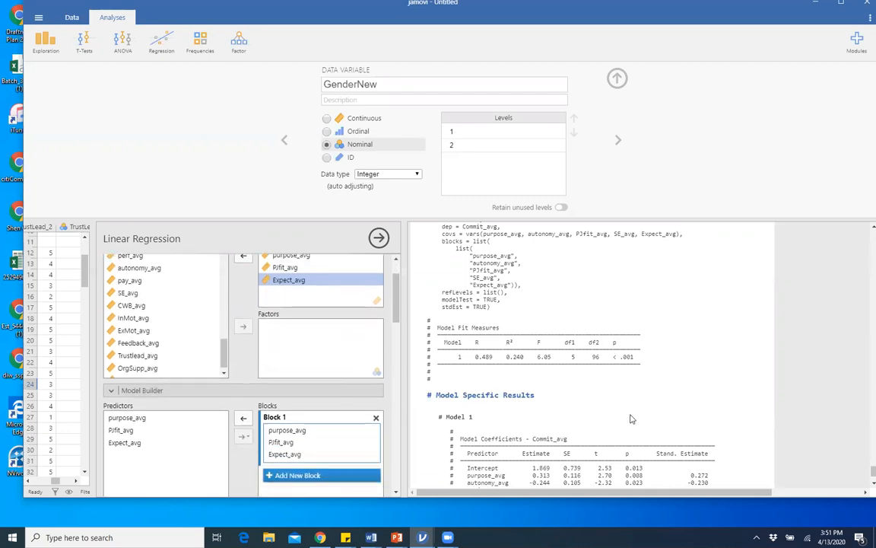
{"action": "scroll", "coordinate": [570, 376], "scroll_direction": "down", "scroll_amount": 1}
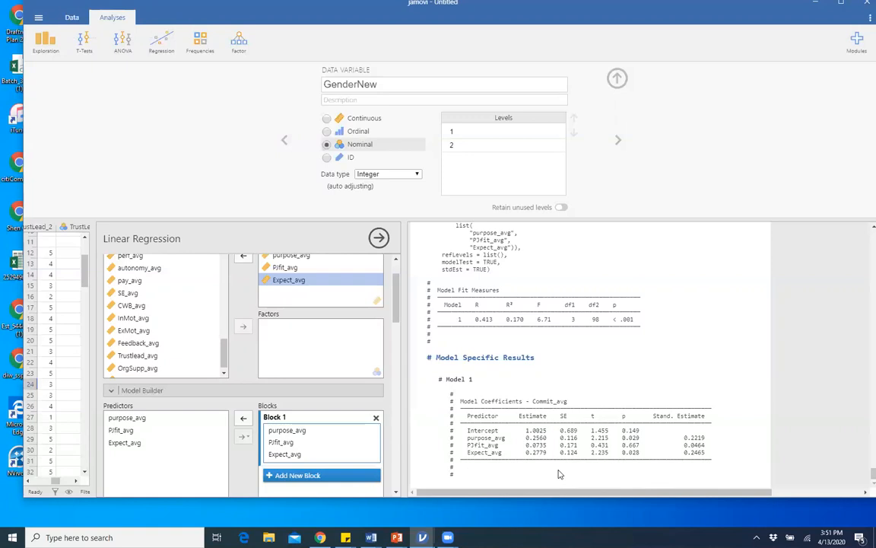
{"action": "scroll", "coordinate": [268, 360], "scroll_direction": "down", "scroll_amount": 10}
{"action": "scroll", "coordinate": [279, 375], "scroll_direction": "down", "scroll_amount": 15}
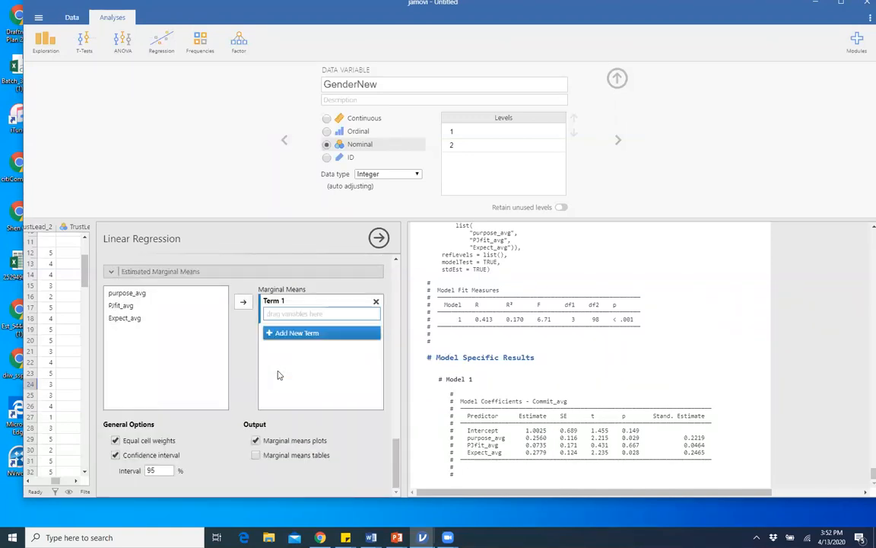
{"action": "scroll", "coordinate": [279, 373], "scroll_direction": "up", "scroll_amount": 20}
{"action": "scroll", "coordinate": [530, 383], "scroll_direction": "up", "scroll_amount": 3}
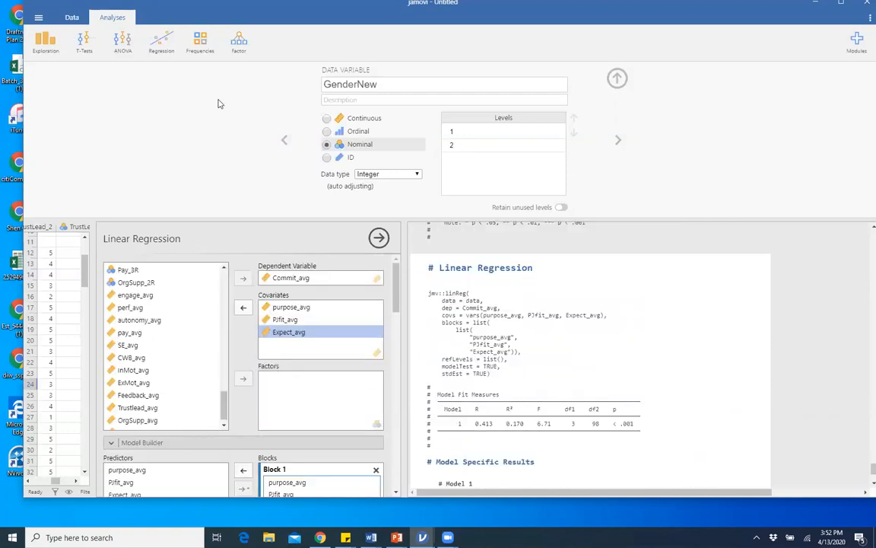
{"action": "left_click", "coordinate": [169, 51]}
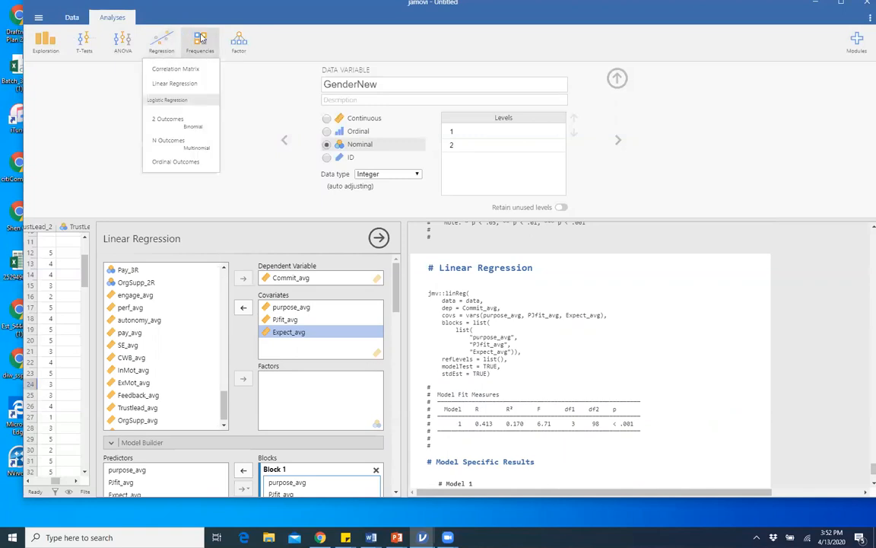
{"action": "left_click", "coordinate": [202, 38]}
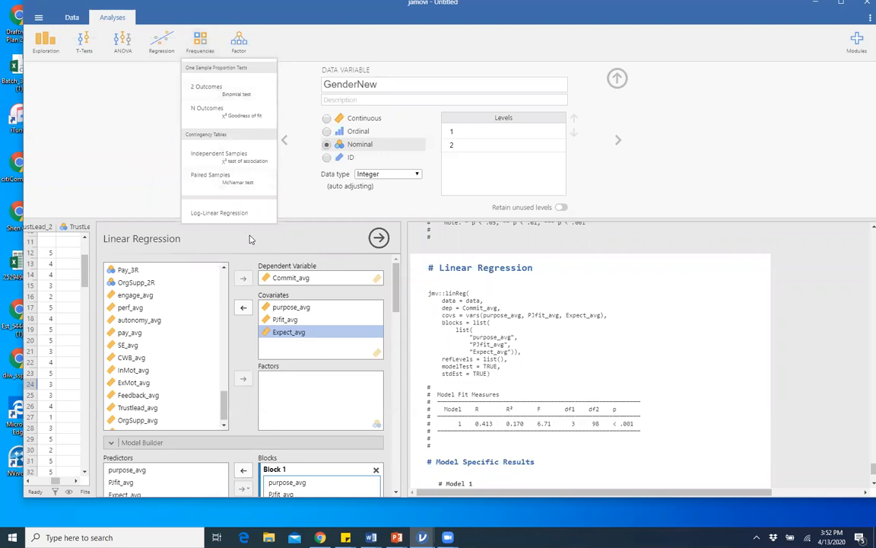
{"action": "left_click", "coordinate": [250, 51]}
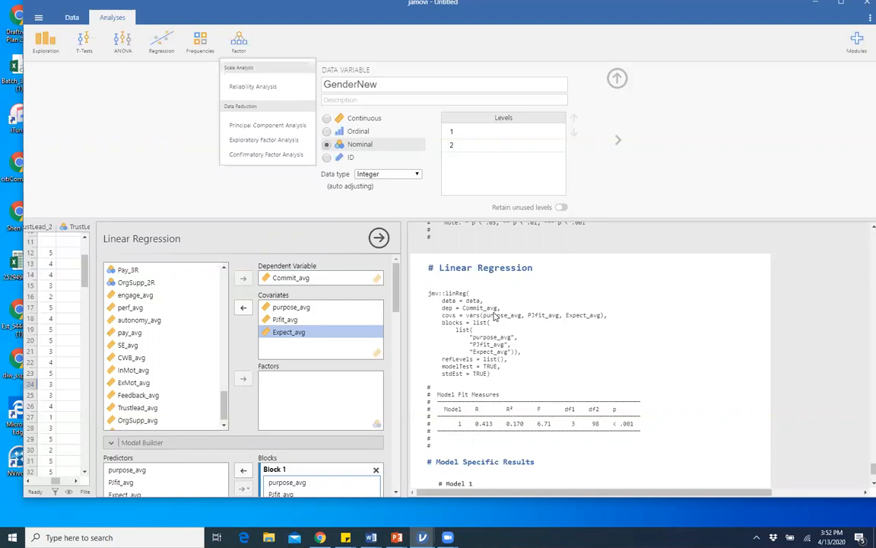
{"action": "left_click", "coordinate": [501, 420]}
Step: Review the Commit_avg Model Coefficients table together with the predictors in Block 1
{"action": "scroll", "coordinate": [502, 421], "scroll_direction": "down", "scroll_amount": 3}
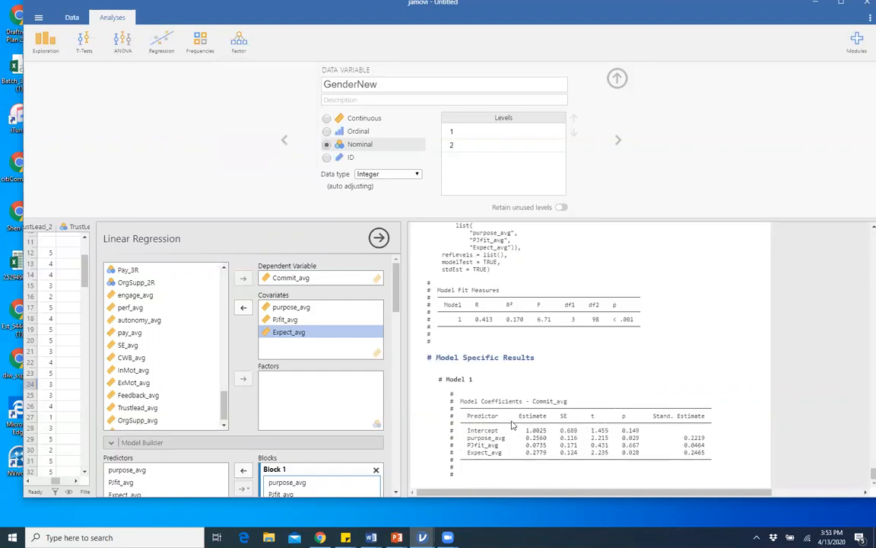
{"action": "left_click", "coordinate": [502, 420]}
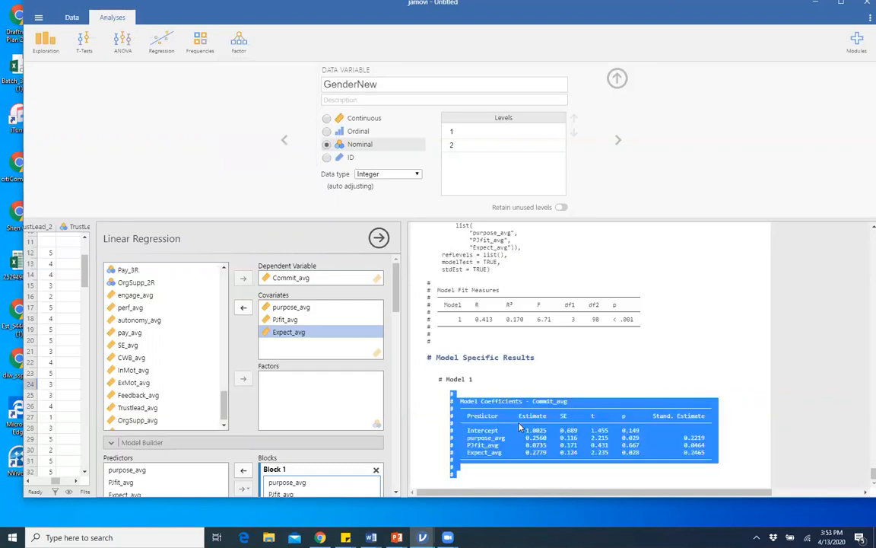
{"action": "left_click", "coordinate": [643, 469]}
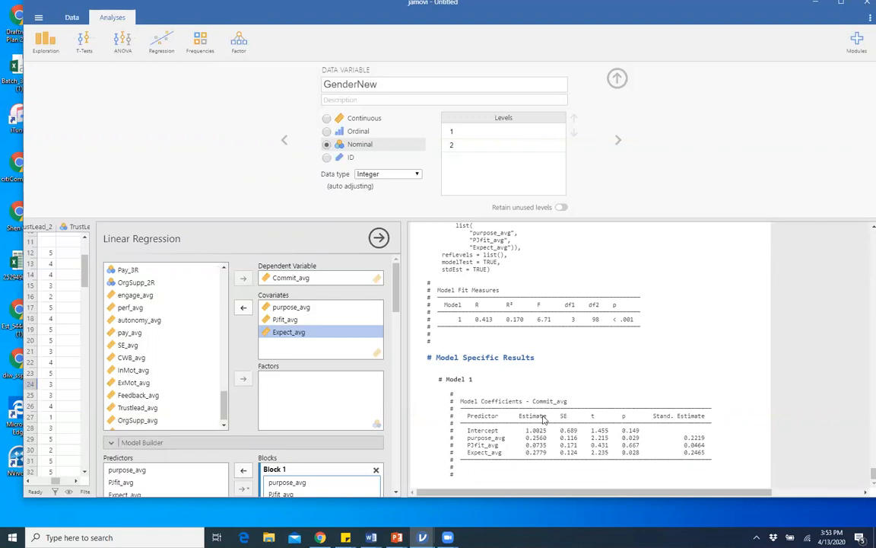
{"action": "scroll", "coordinate": [332, 397], "scroll_direction": "down", "scroll_amount": 3}
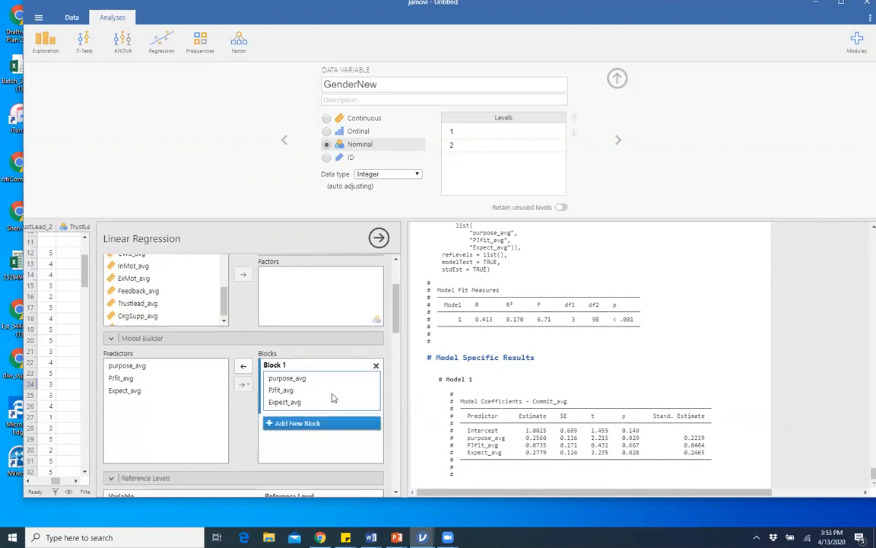
{"action": "scroll", "coordinate": [333, 397], "scroll_direction": "up", "scroll_amount": 3}
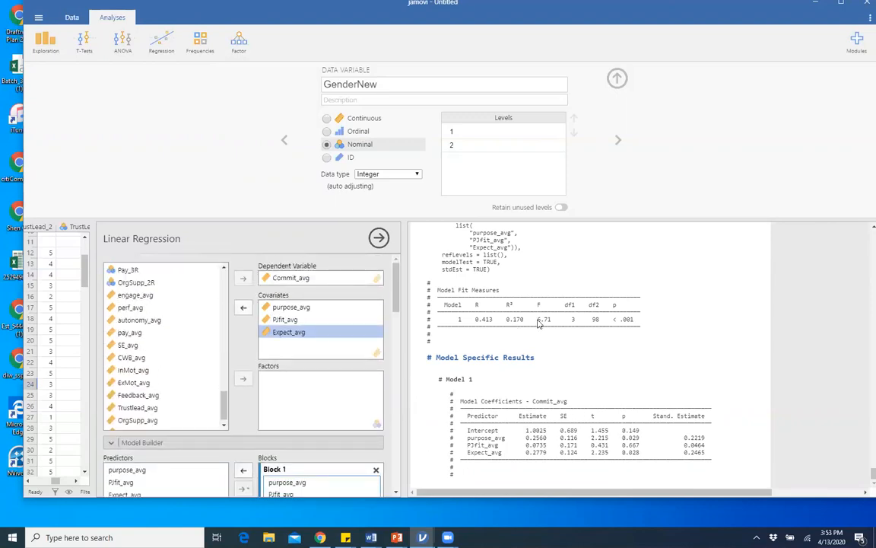